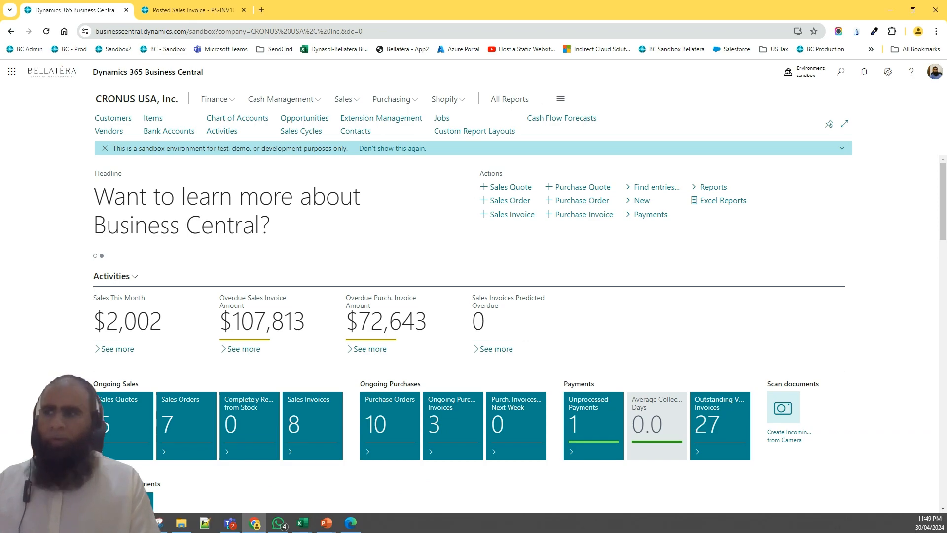
Search for Reminder and open the Reminder Terms page
{"action": "left_click", "coordinate": [840, 71]}
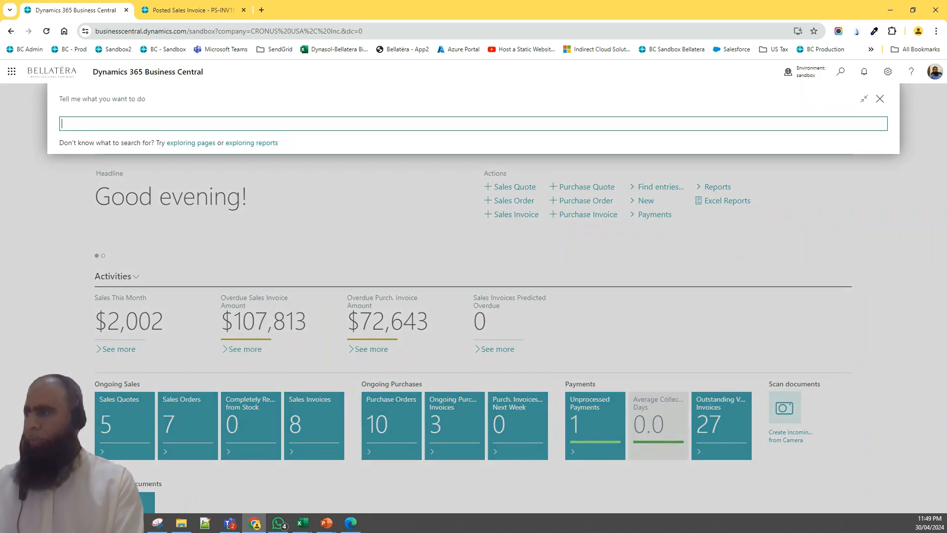
{"action": "type", "text": "Reminder"}
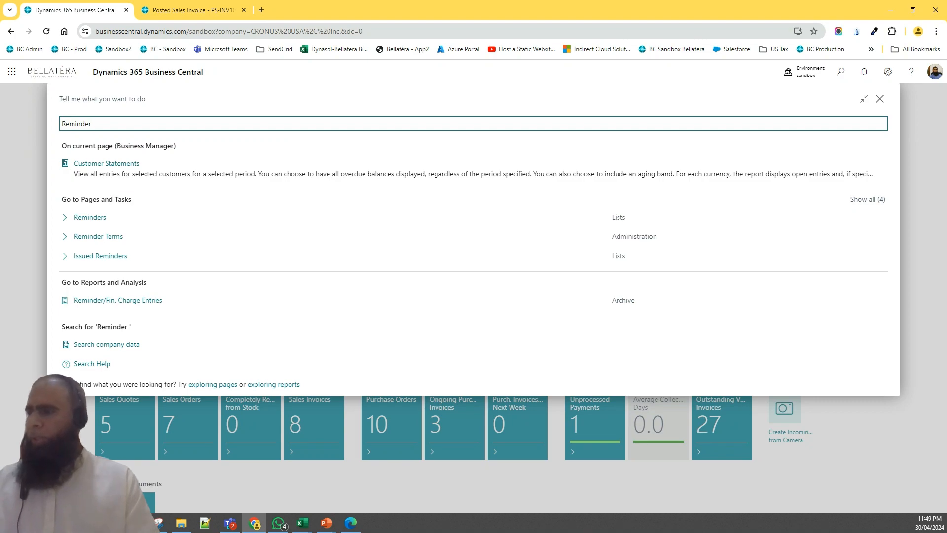
{"action": "left_click", "coordinate": [107, 241]}
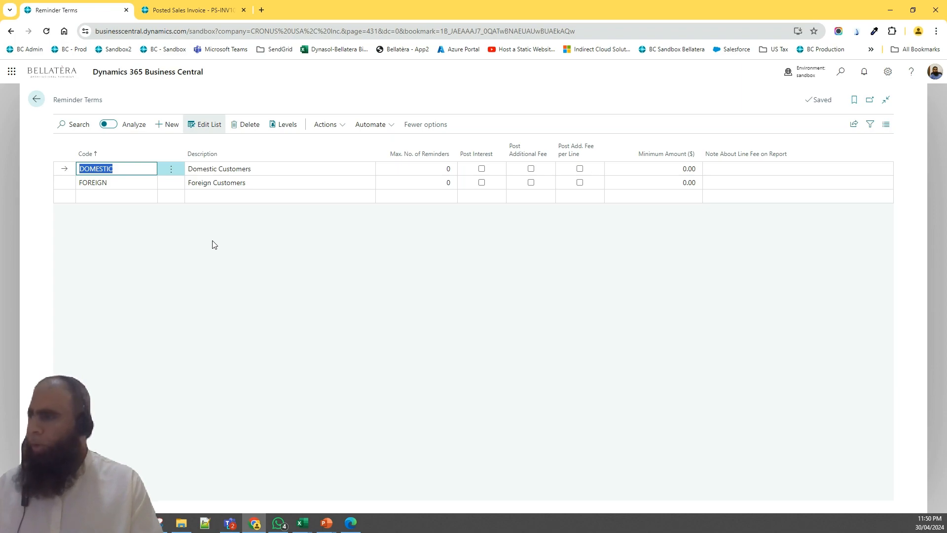
Examine the DOMESTIC reminder term's description, reminder limit, posting options and minimum amount fields
{"action": "left_click", "coordinate": [264, 166]}
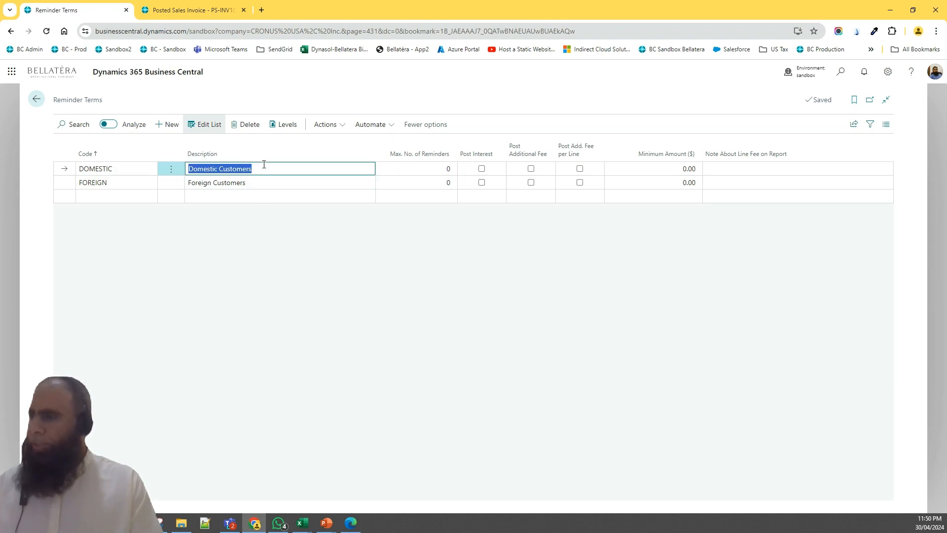
{"action": "left_click", "coordinate": [396, 169]}
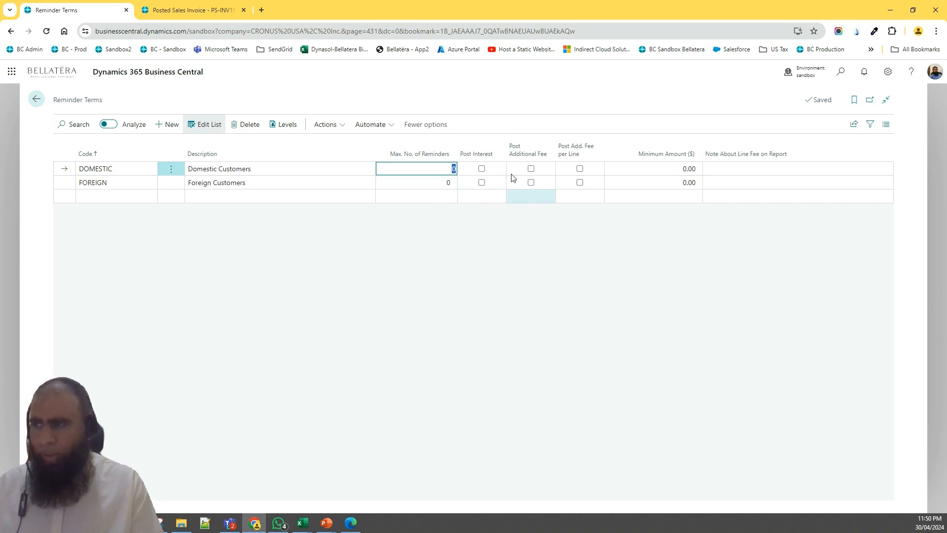
{"action": "mouse_move", "coordinate": [487, 155]}
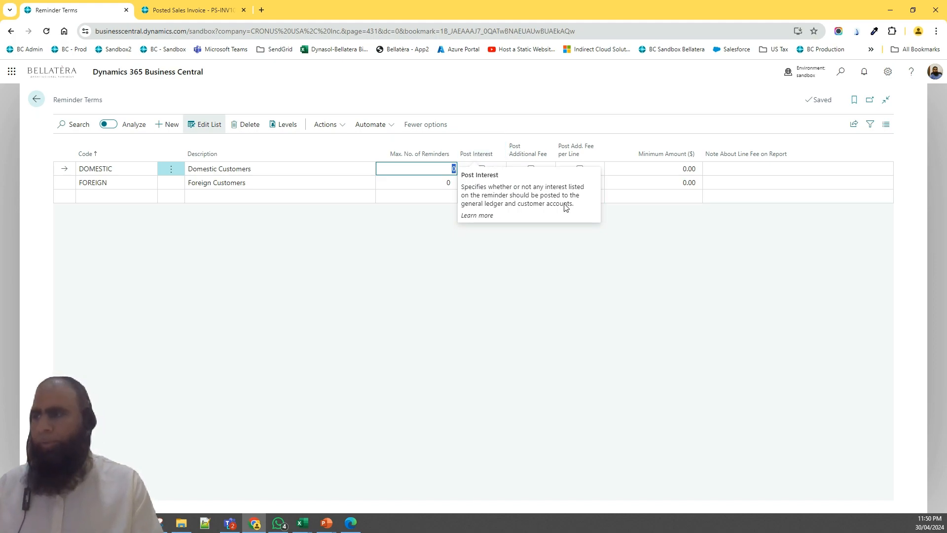
{"action": "mouse_move", "coordinate": [531, 149]}
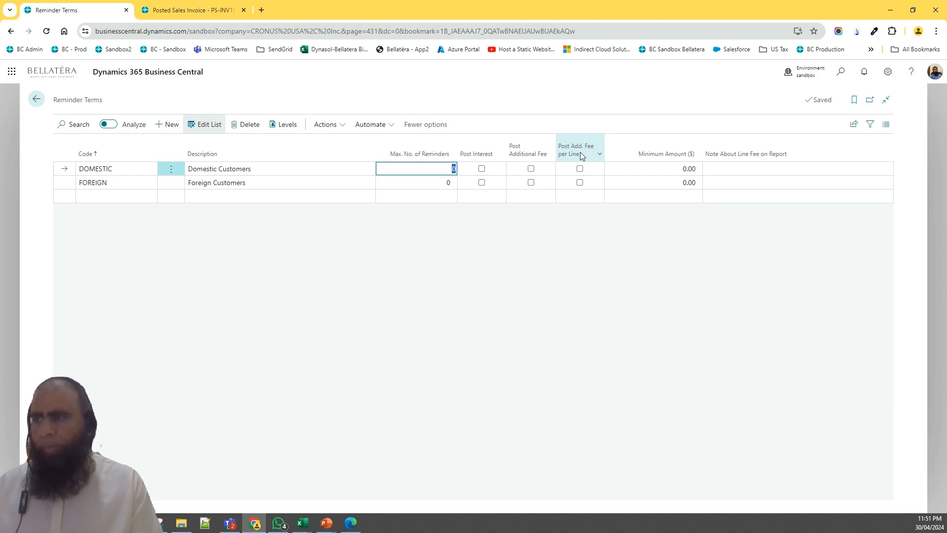
{"action": "mouse_move", "coordinate": [580, 150]}
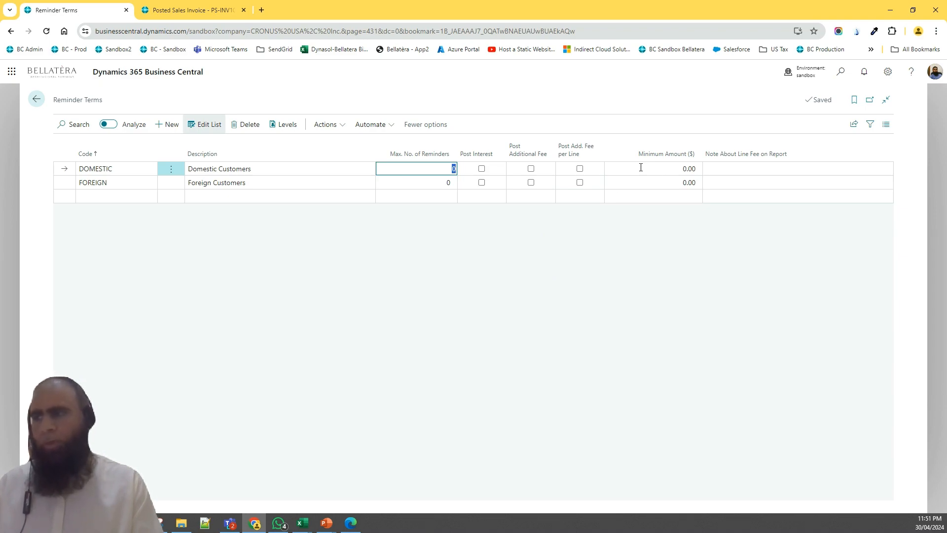
{"action": "left_click", "coordinate": [790, 170]}
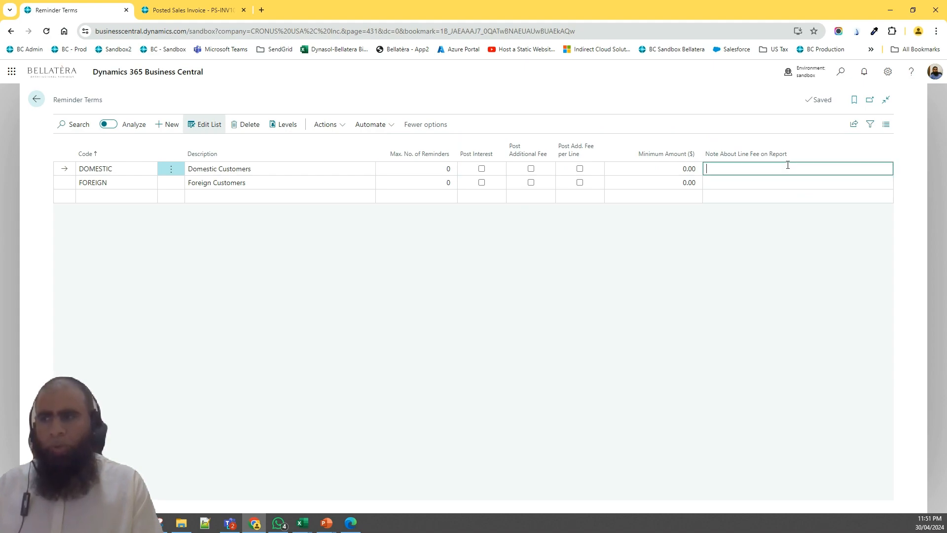
{"action": "mouse_move", "coordinate": [776, 157]}
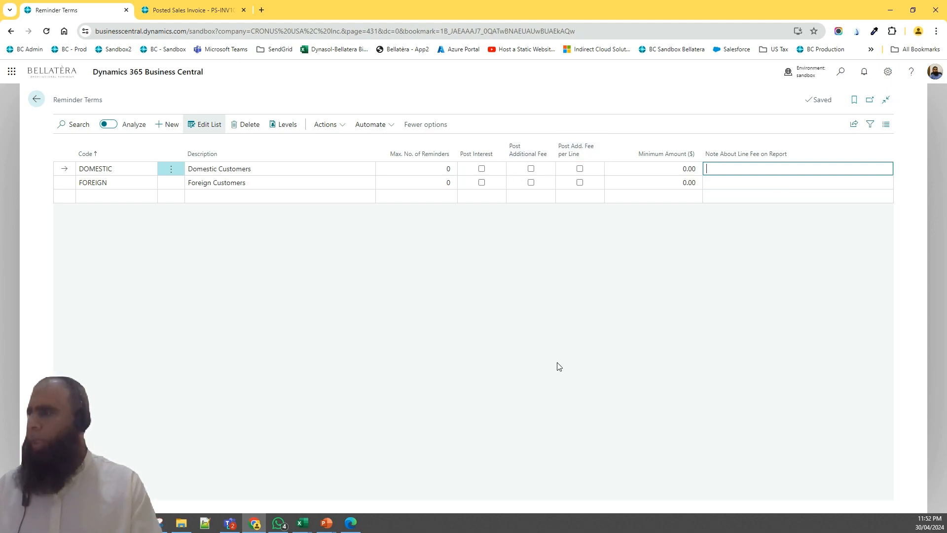
Open the reminder levels of the DOMESTIC term and review level 1's grace period, due date and fee
{"action": "left_click", "coordinate": [284, 124]}
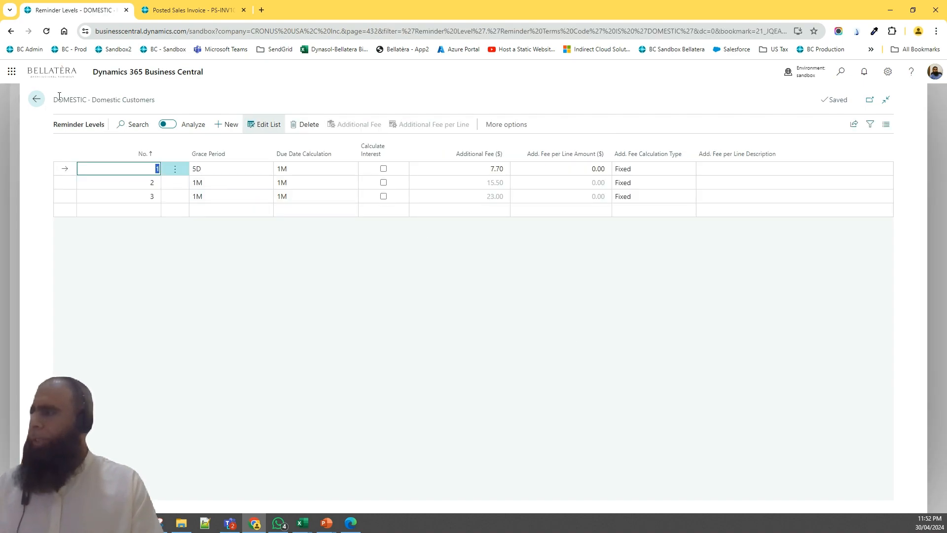
{"action": "left_click_drag", "start_coordinate": [55, 99], "coordinate": [156, 99]}
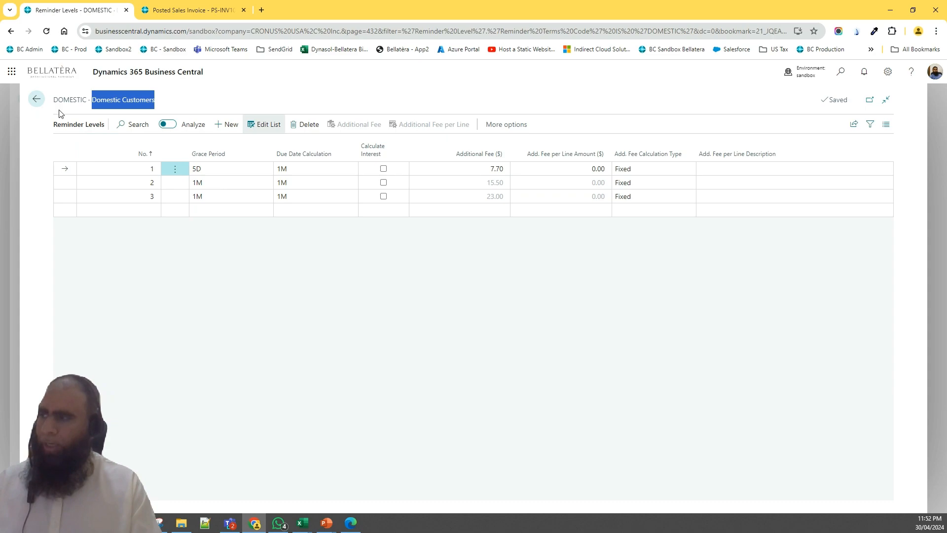
{"action": "left_click_drag", "start_coordinate": [54, 101], "coordinate": [158, 102]}
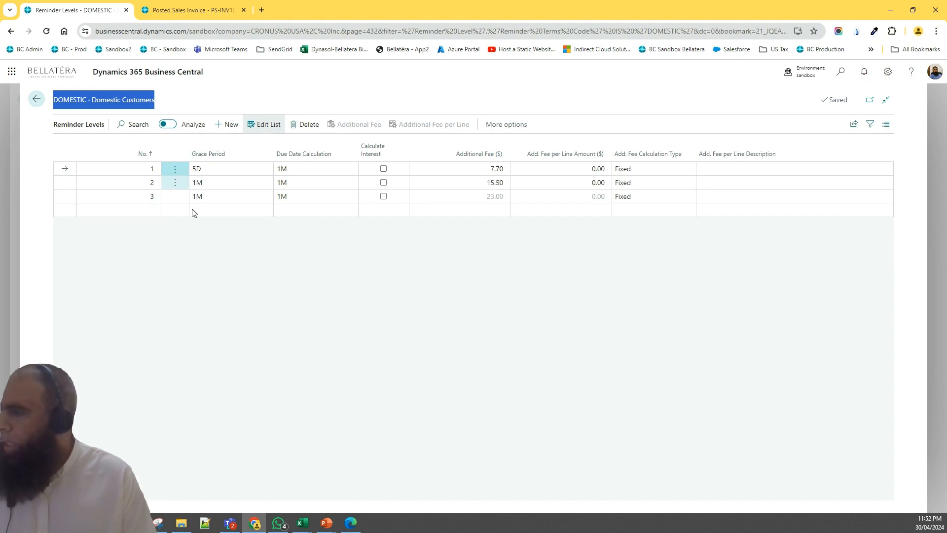
{"action": "left_click", "coordinate": [227, 169]}
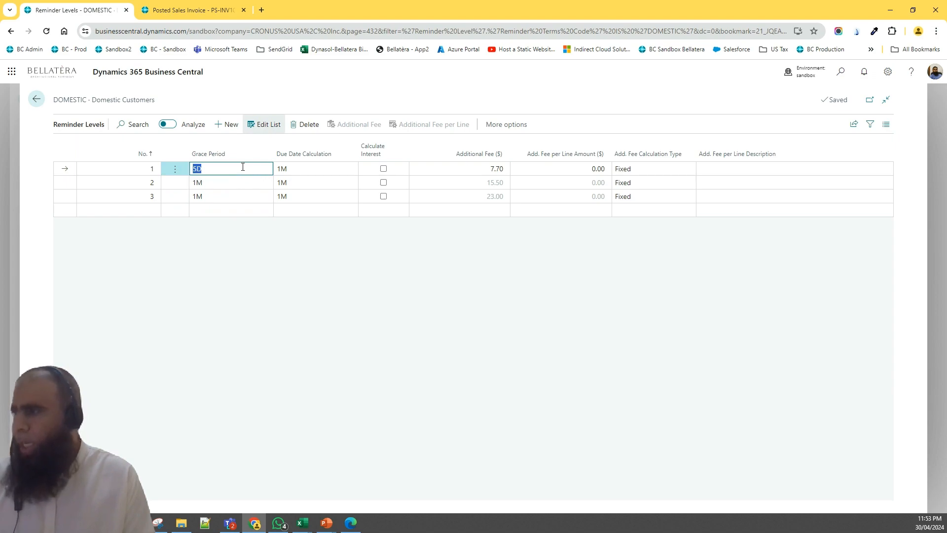
{"action": "left_click", "coordinate": [283, 168]}
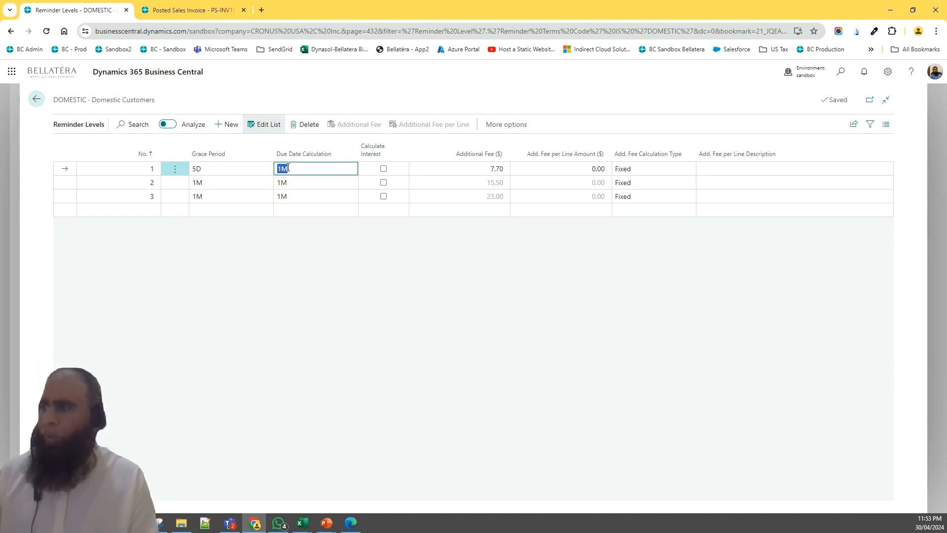
{"action": "left_click", "coordinate": [438, 172]}
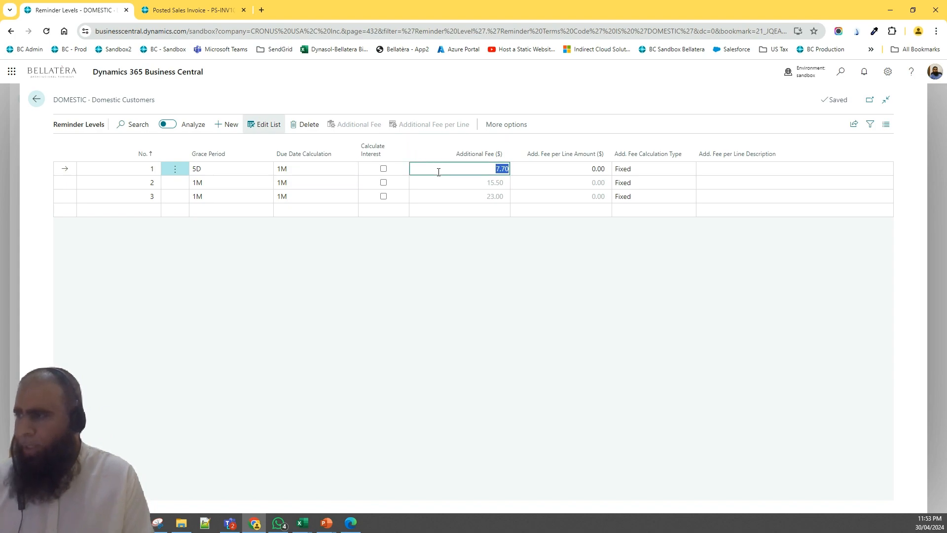
{"action": "left_click", "coordinate": [314, 167]}
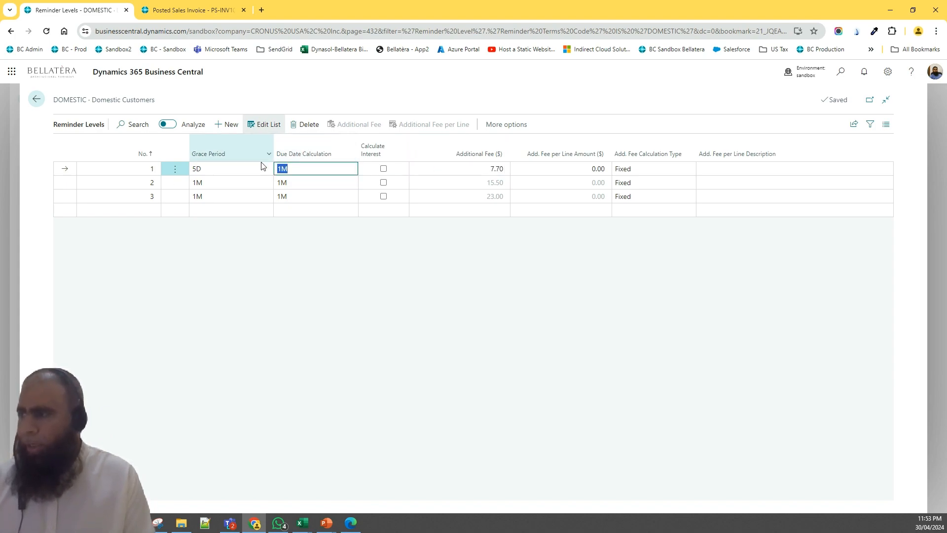
{"action": "mouse_move", "coordinate": [286, 156]}
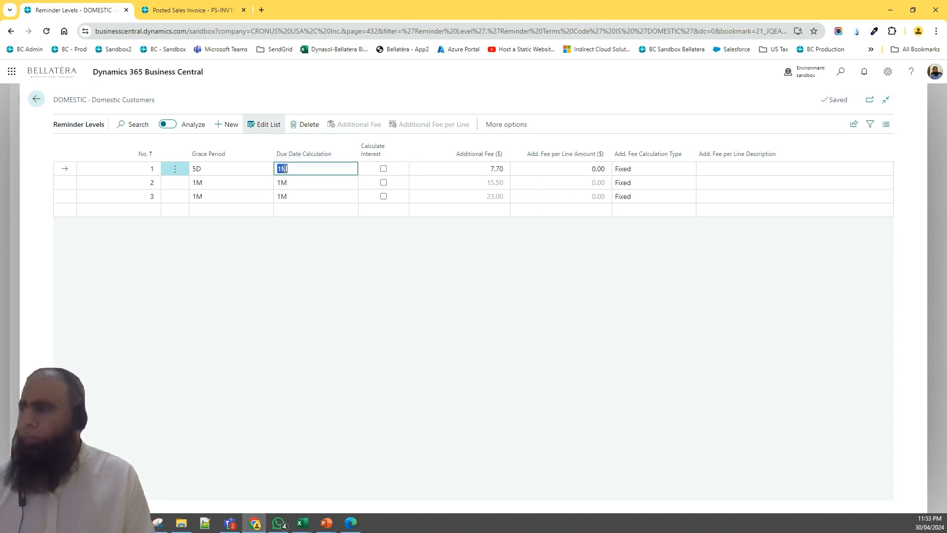
{"action": "left_click", "coordinate": [284, 169]}
{"action": "double_click", "coordinate": [285, 169]}
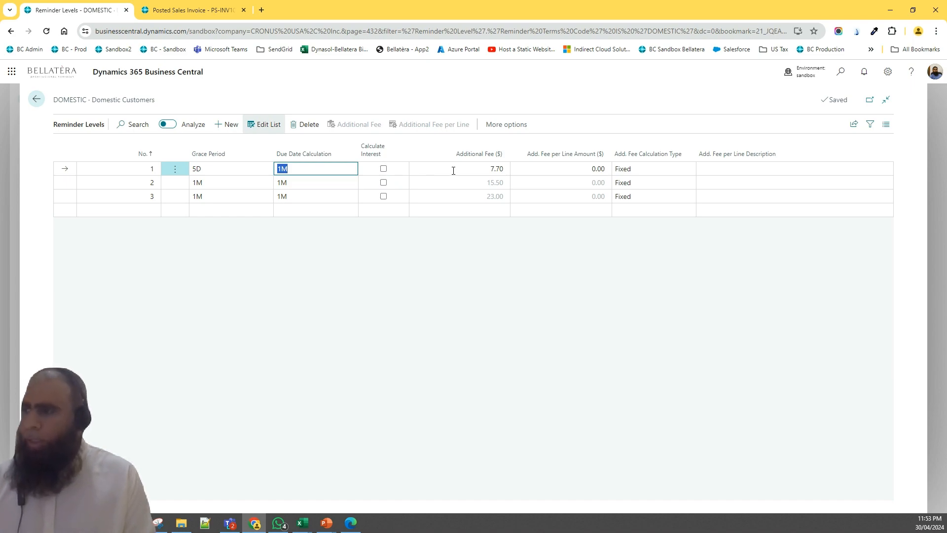
Sort the reminder levels by Calculate Interest in descending order
{"action": "left_click", "coordinate": [376, 150]}
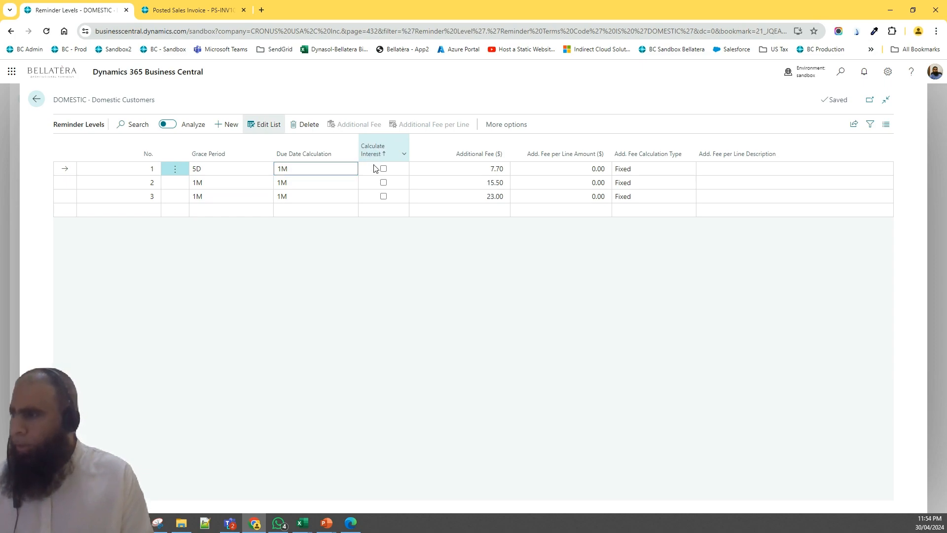
{"action": "left_click", "coordinate": [380, 149]}
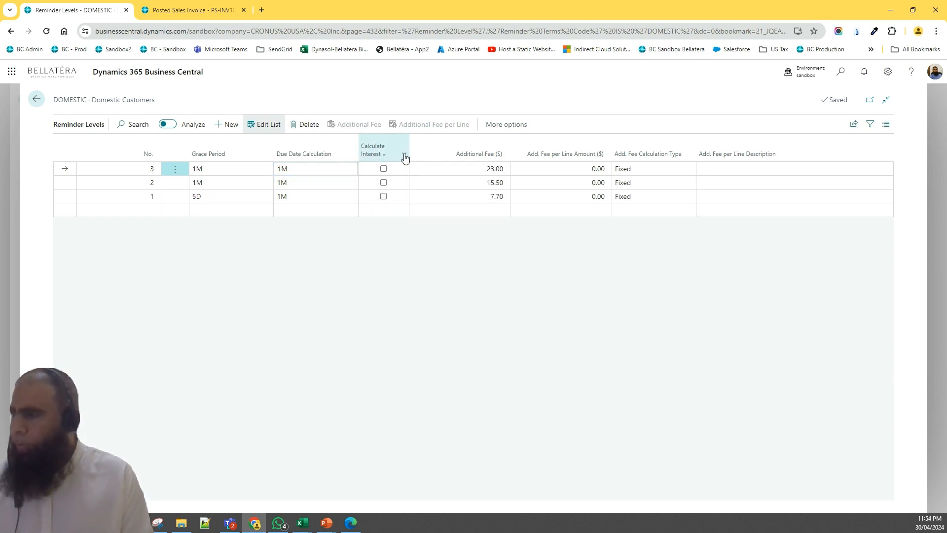
{"action": "left_click", "coordinate": [403, 154]}
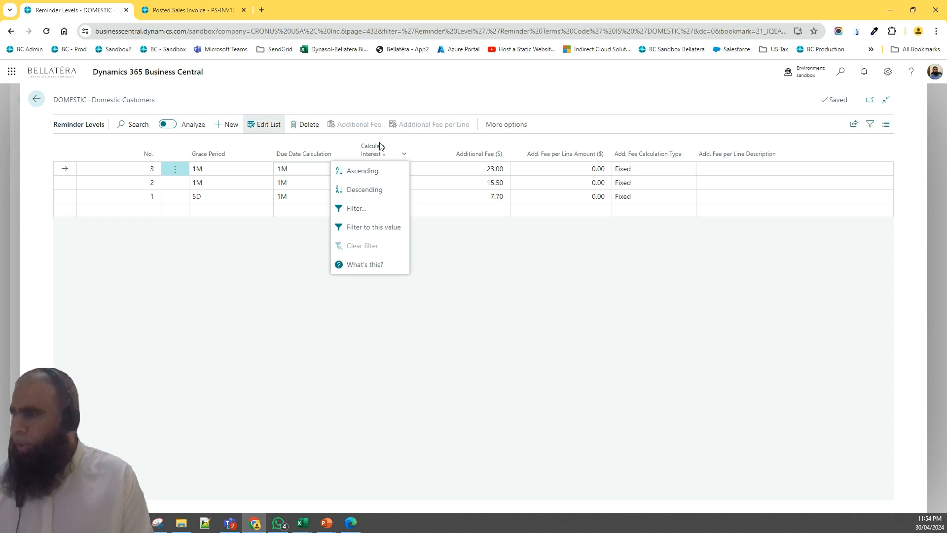
{"action": "left_click", "coordinate": [379, 146]}
{"action": "mouse_move", "coordinate": [370, 154]}
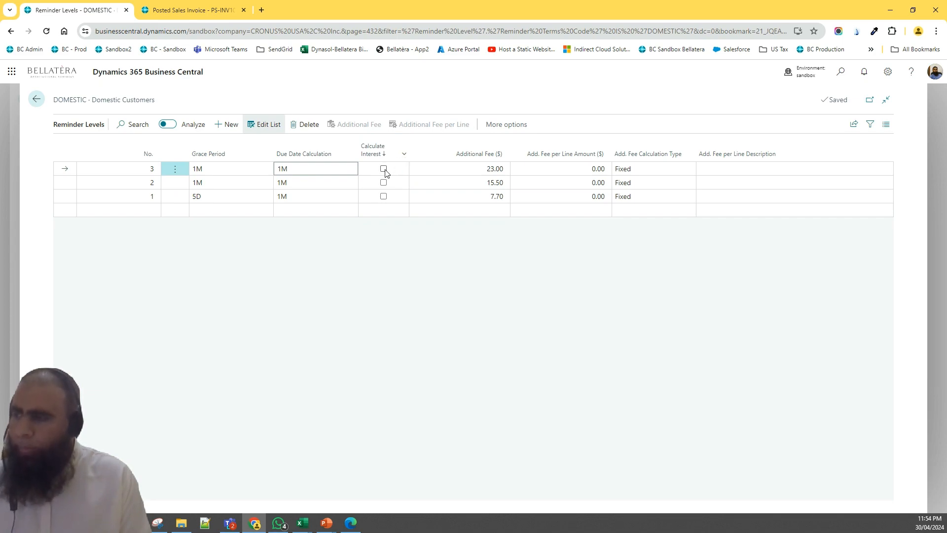
Review level 3's additional fee, per-line amount, fee calculation type options and per-line description
{"action": "left_click", "coordinate": [419, 166]}
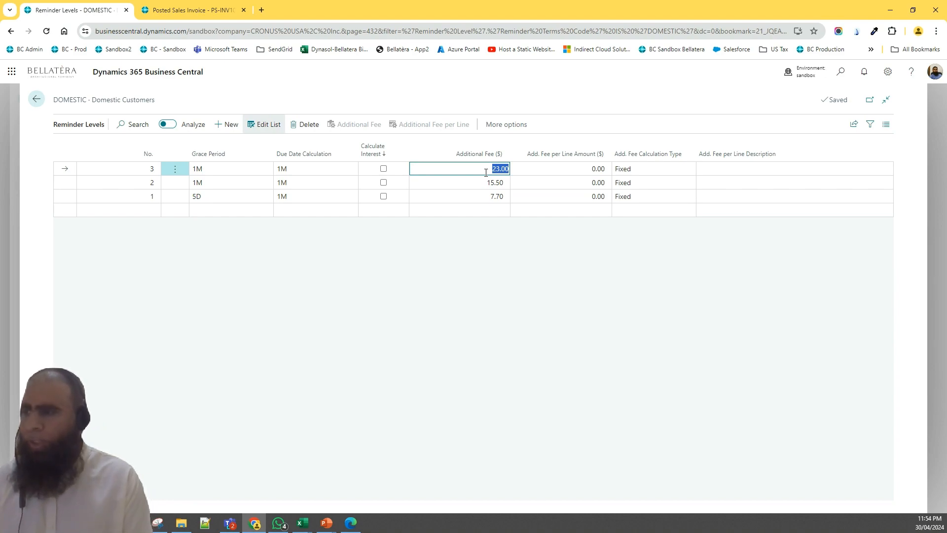
{"action": "left_click", "coordinate": [583, 164]}
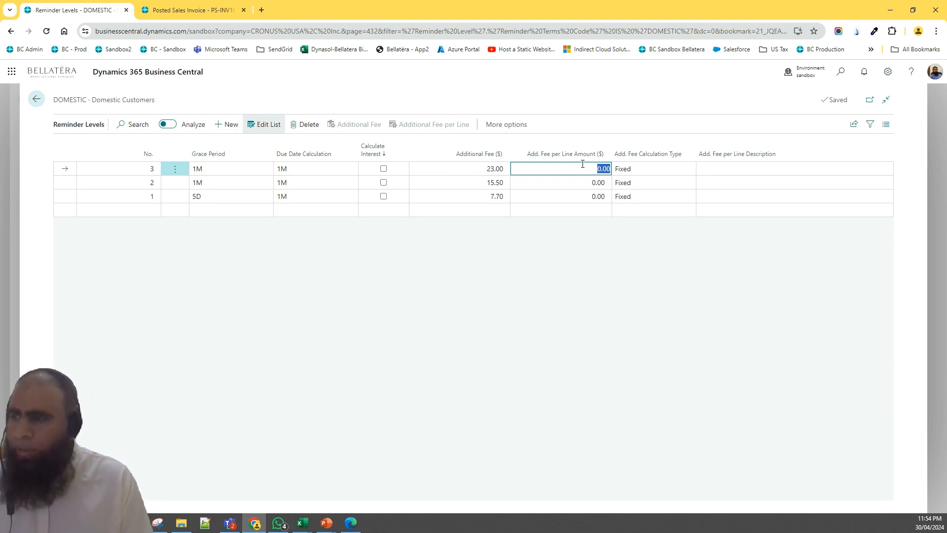
{"action": "left_click", "coordinate": [627, 170]}
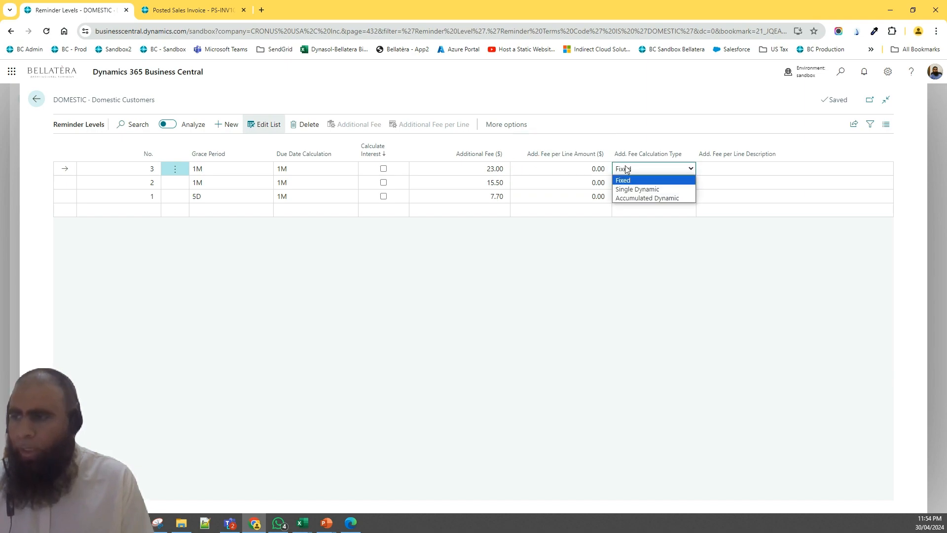
{"action": "left_click", "coordinate": [627, 170]}
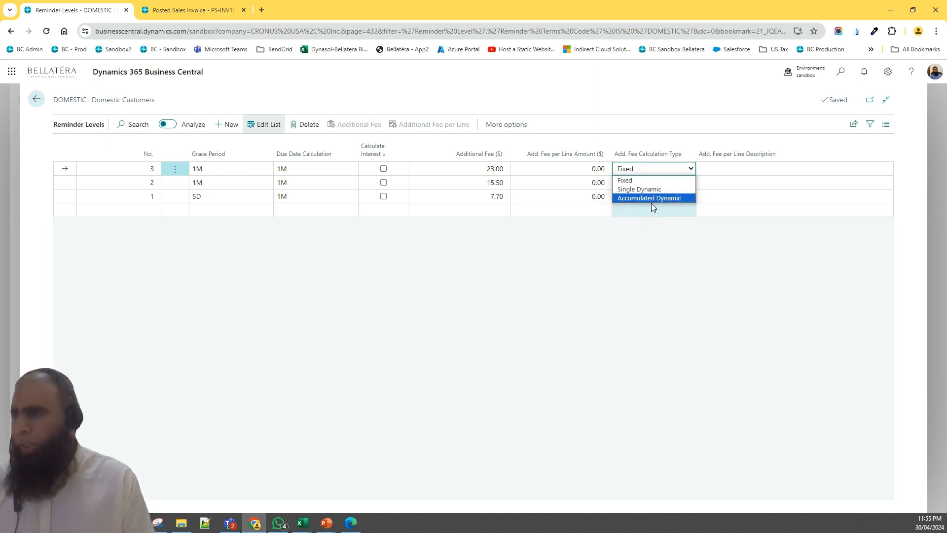
{"action": "left_click", "coordinate": [665, 273]}
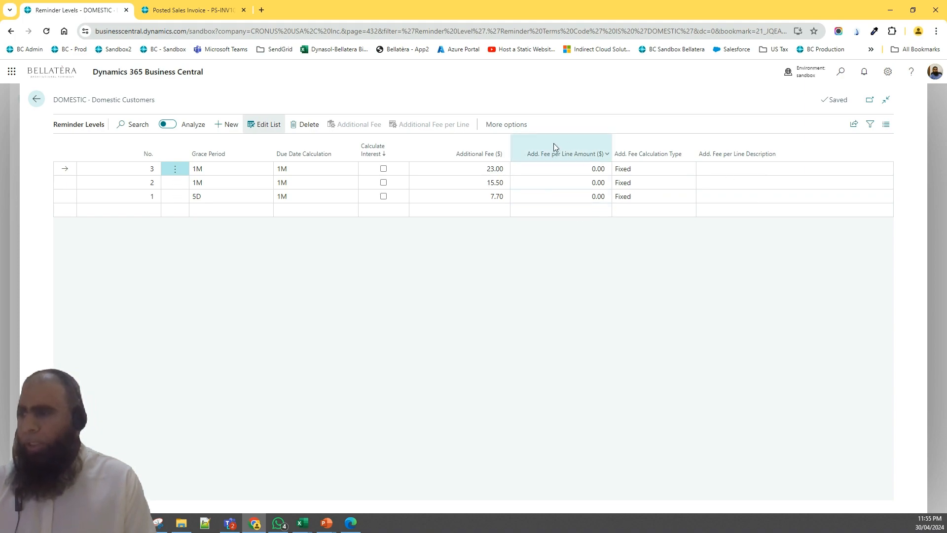
{"action": "left_click", "coordinate": [752, 168]}
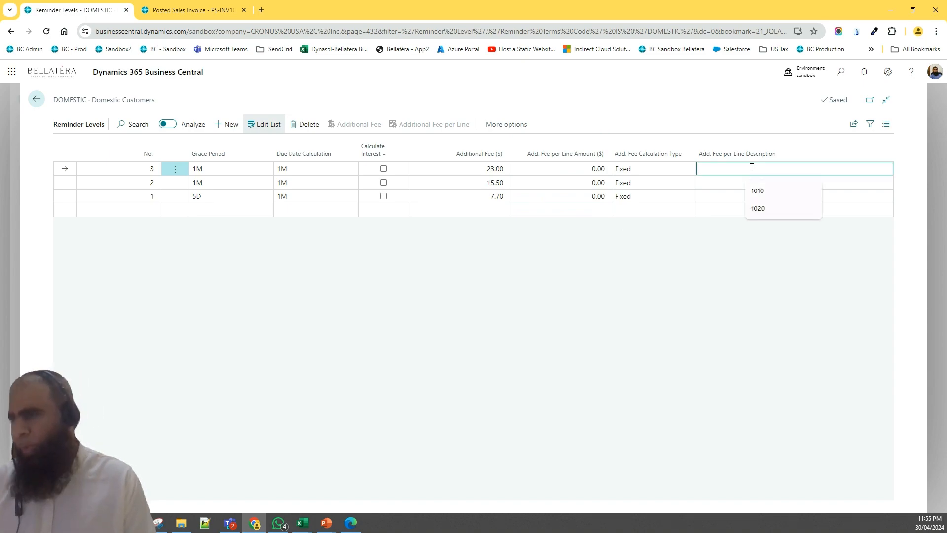
{"action": "left_click", "coordinate": [516, 304]}
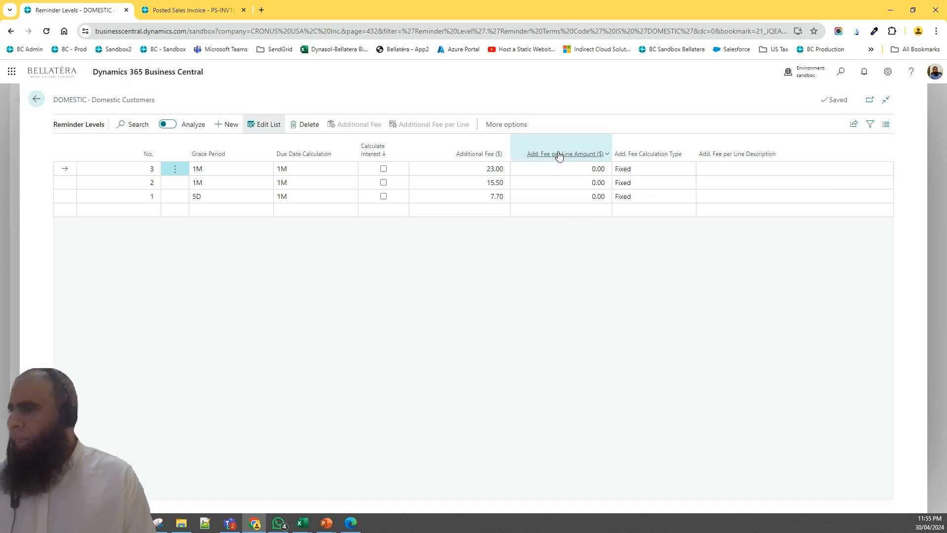
Add the beginning text "You will be Charged %1 extra %3" for reminder level 3 and close it
{"action": "left_click", "coordinate": [495, 126]}
{"action": "left_click", "coordinate": [517, 127]}
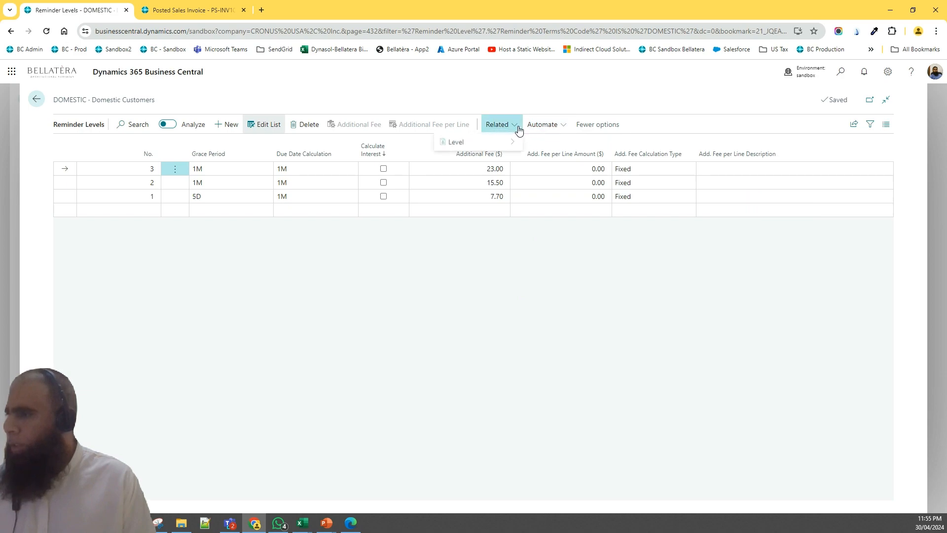
{"action": "mouse_move", "coordinate": [483, 143]}
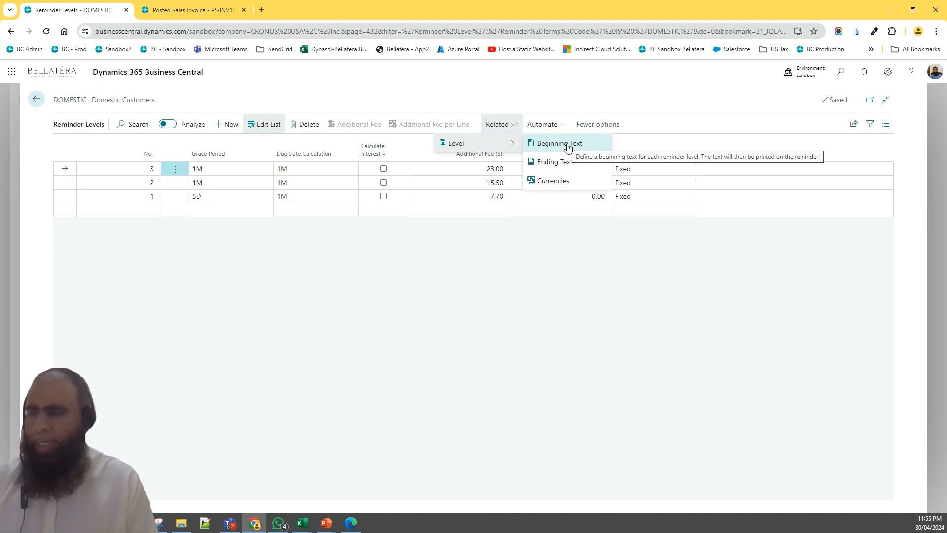
{"action": "left_click", "coordinate": [567, 144]}
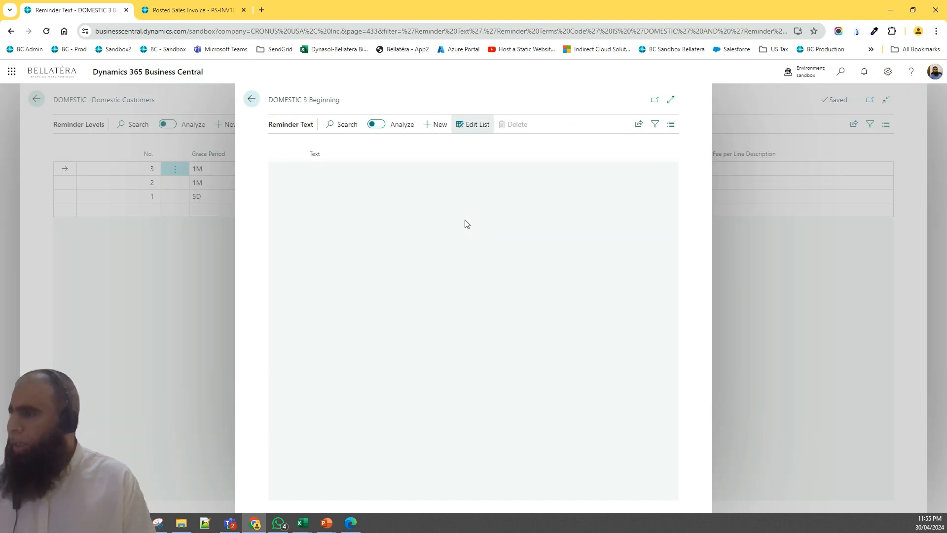
{"action": "left_click", "coordinate": [377, 166]}
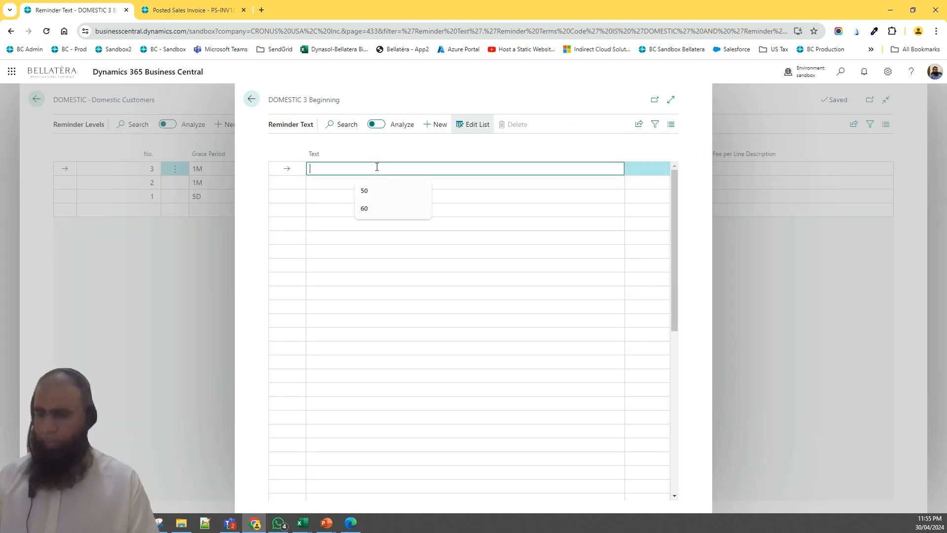
{"action": "type", "text": "Yo"}
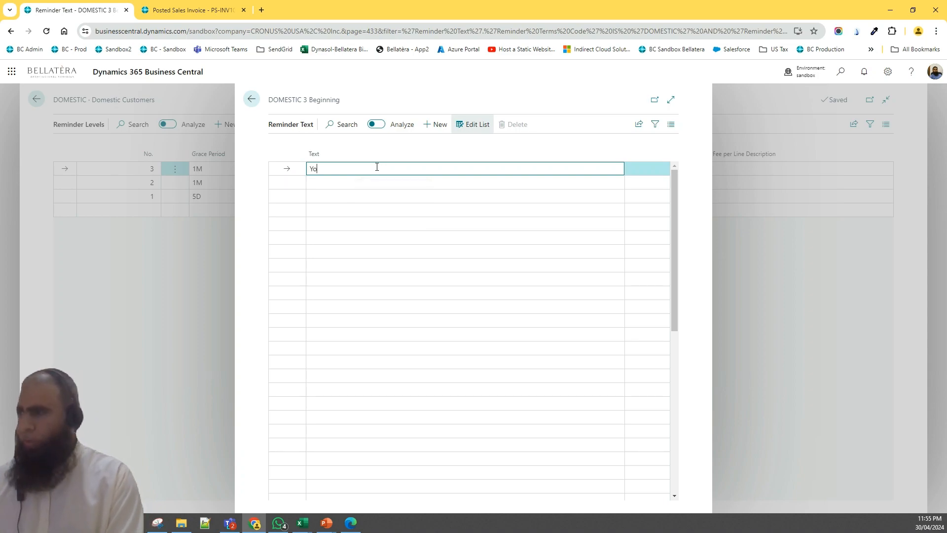
{"action": "type", "text": "u will be Ch"}
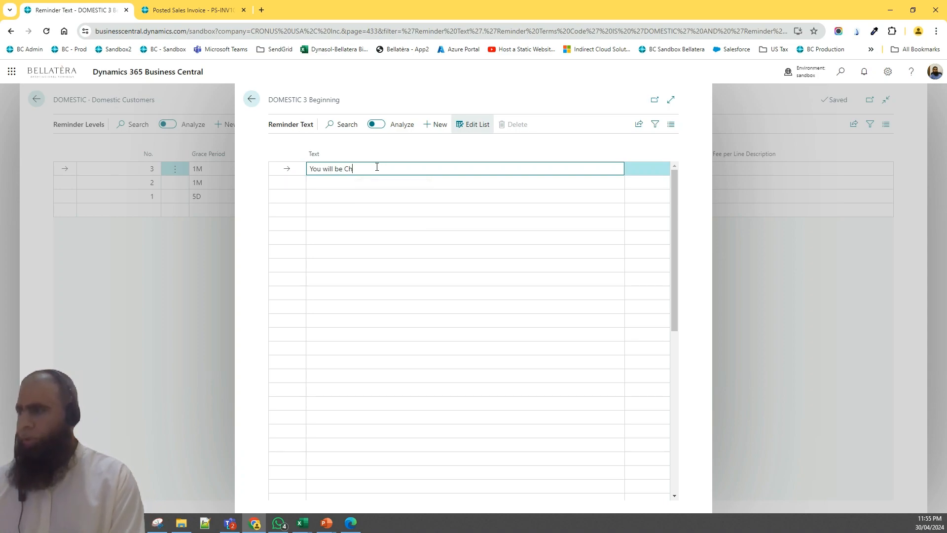
{"action": "type", "text": "arge %"}
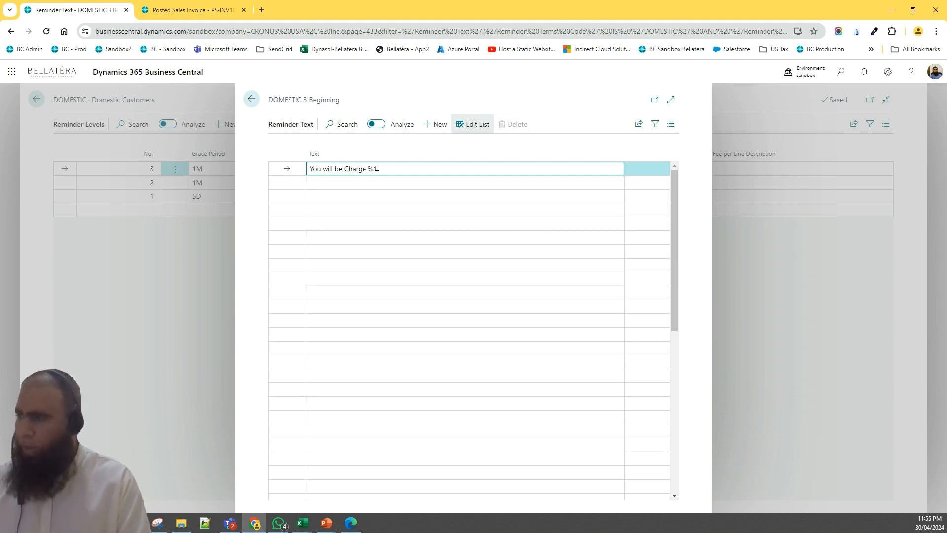
{"action": "type", "text": "1 T"}
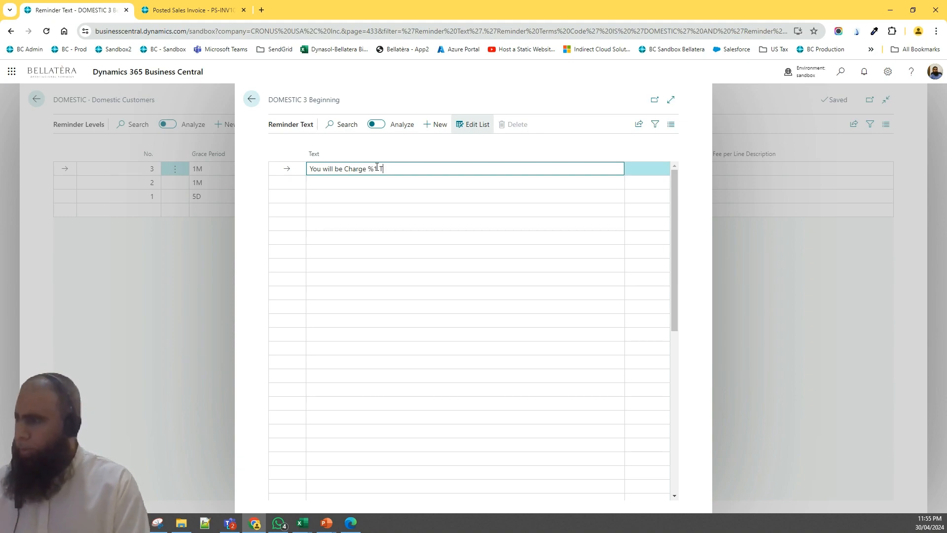
{"action": "type", "text": "his"}
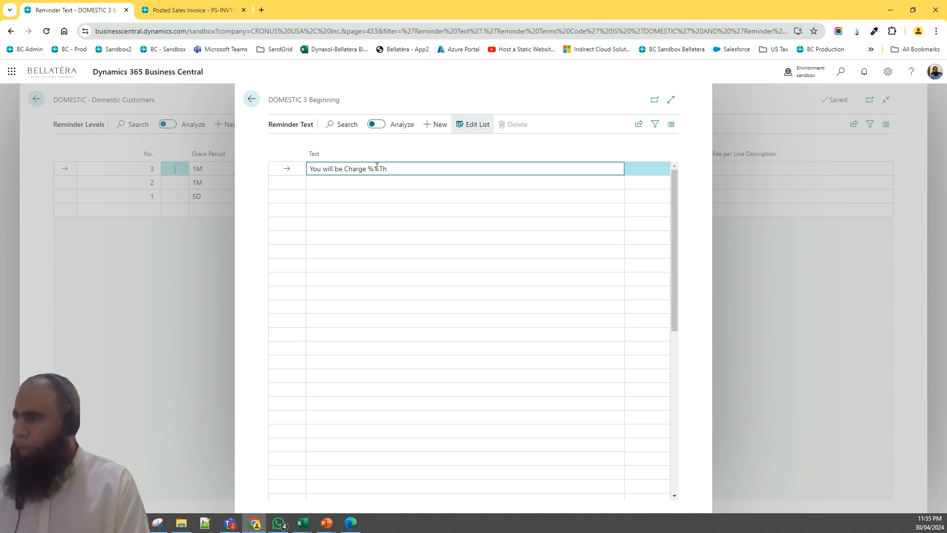
{"action": "key", "text": "BackSpace"}
{"action": "key", "text": "BackSpace"}
{"action": "key", "text": "BackSpace"}
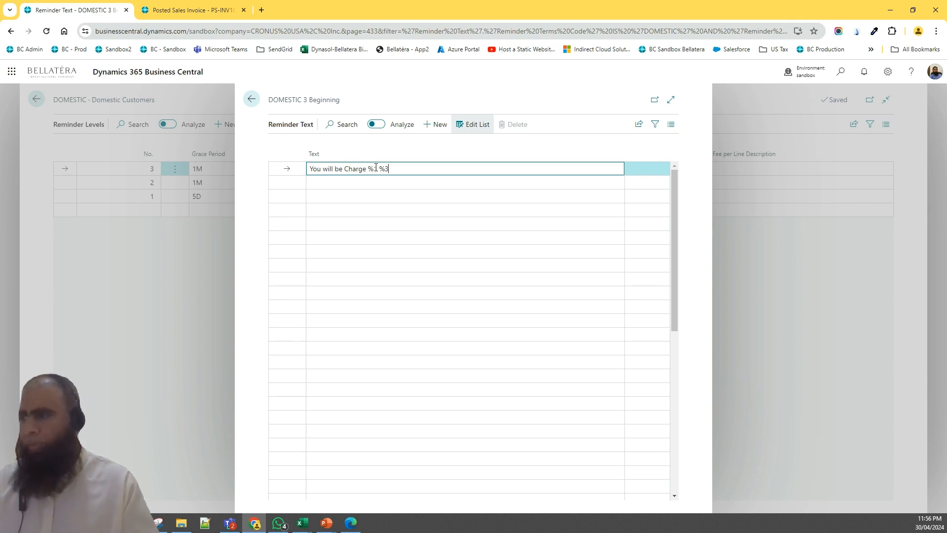
{"action": "left_click_drag", "start_coordinate": [376, 169], "coordinate": [366, 169]}
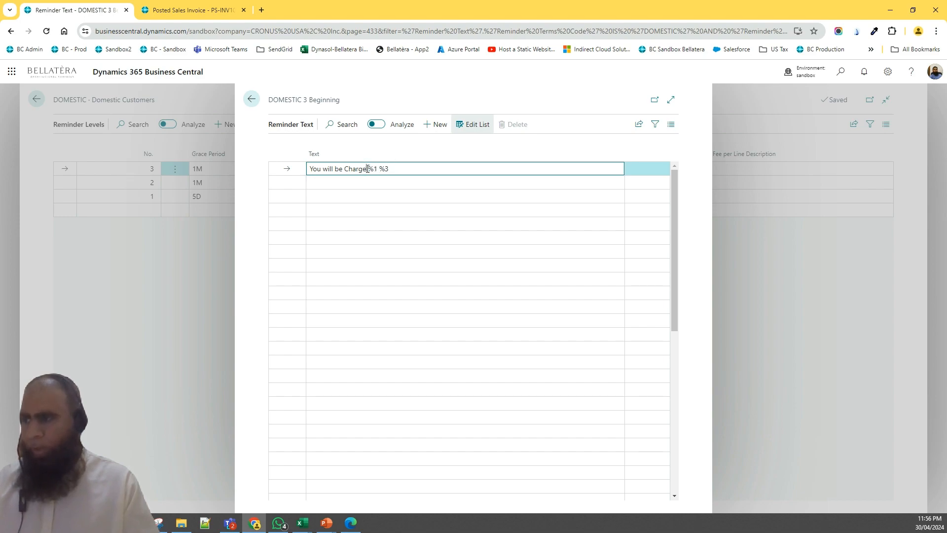
{"action": "type", "text": "d"}
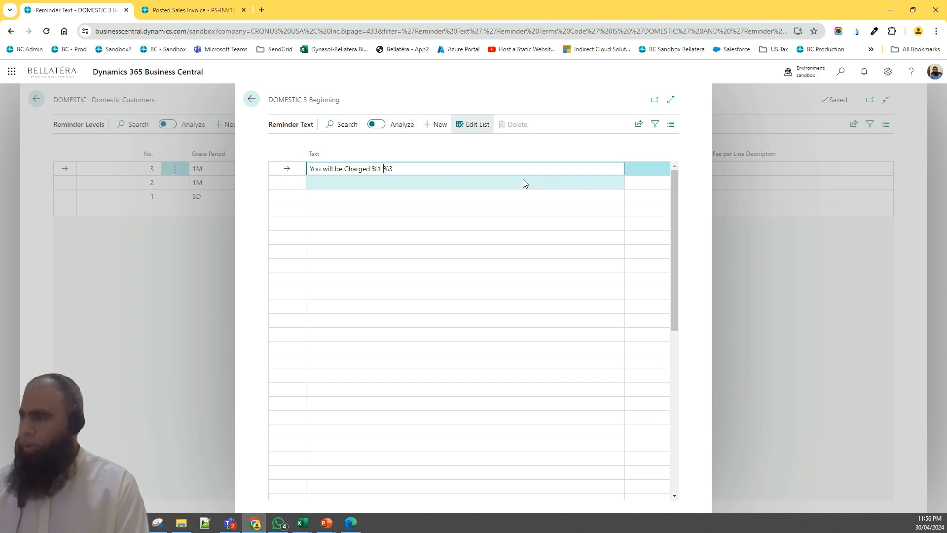
{"action": "type", "text": "extra"}
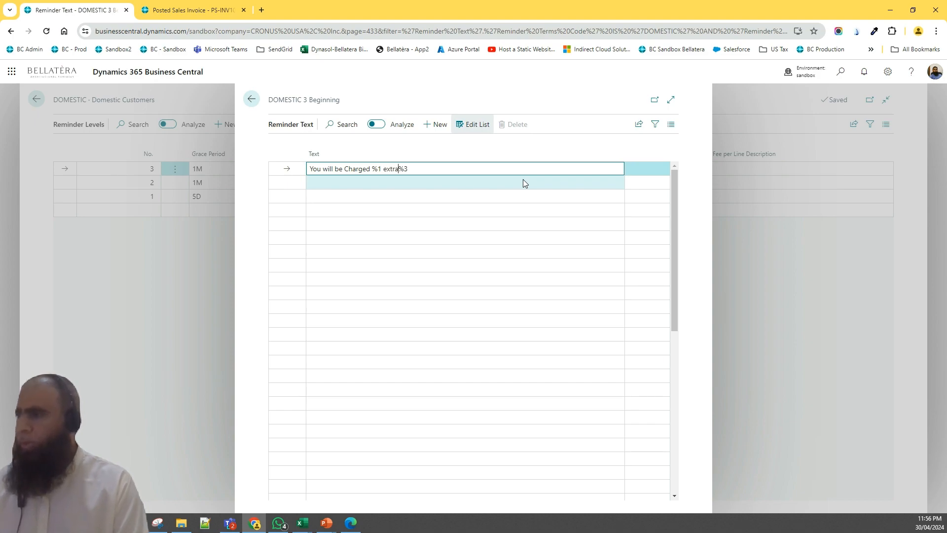
{"action": "left_click", "coordinate": [548, 89]}
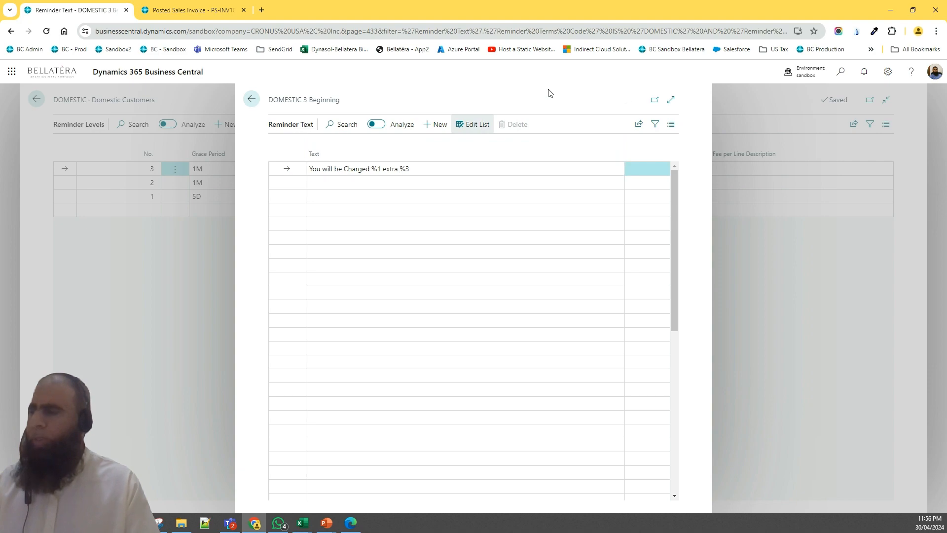
{"action": "left_click", "coordinate": [253, 100]}
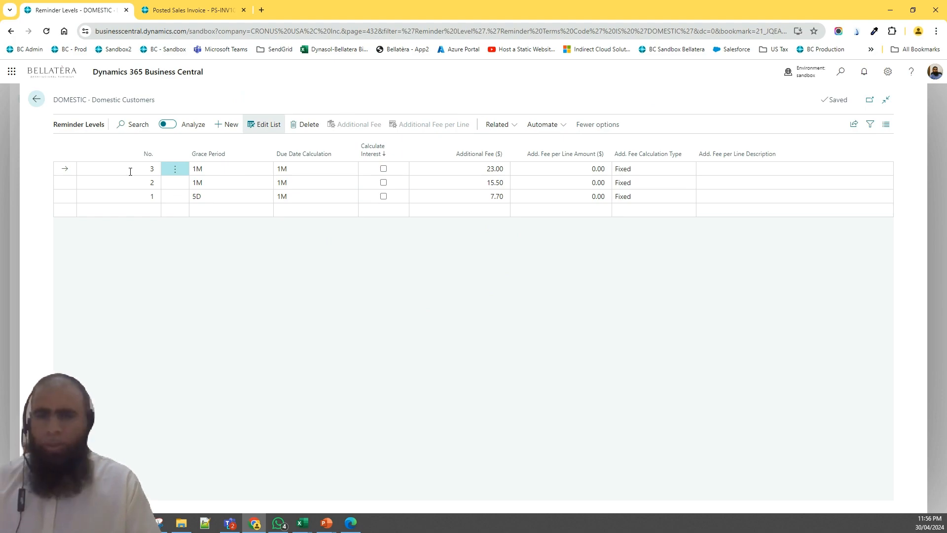
Create a new reminder for the customer Adatum Corporation
{"action": "left_click", "coordinate": [32, 96]}
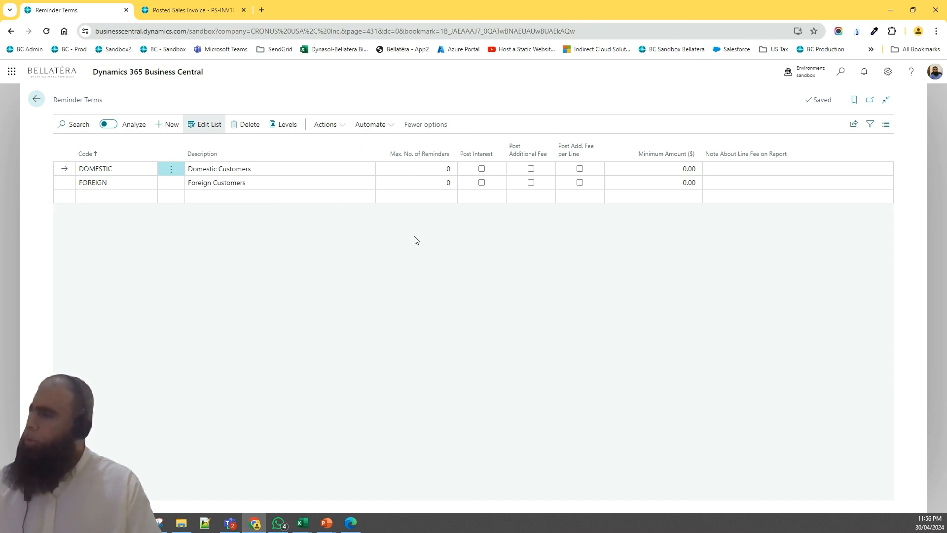
{"action": "left_click", "coordinate": [31, 104]}
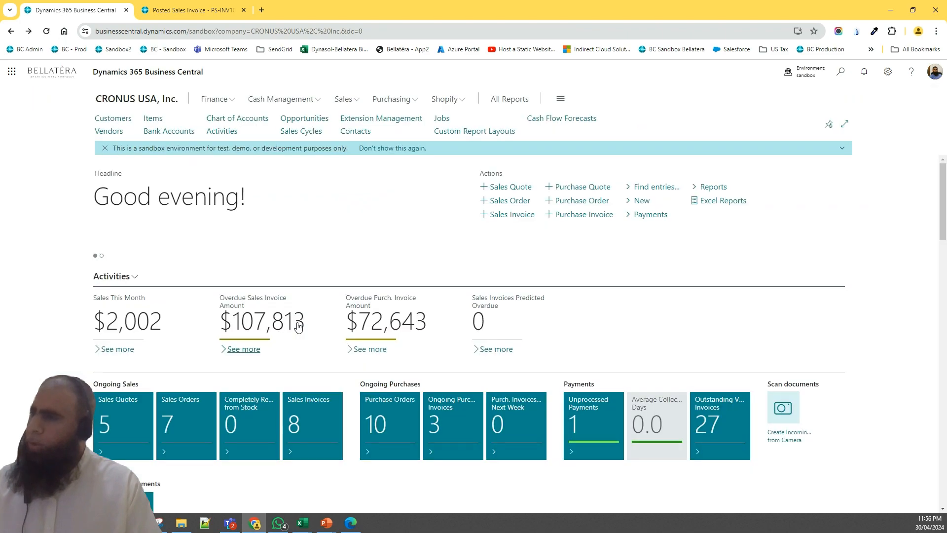
{"action": "left_click", "coordinate": [841, 72]}
{"action": "type", "text": "Re"}
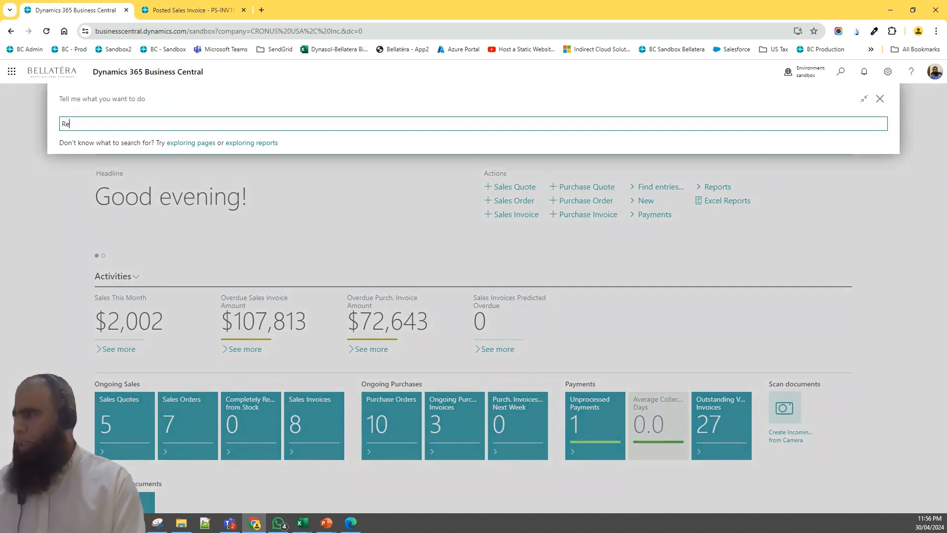
{"action": "type", "text": "minder"}
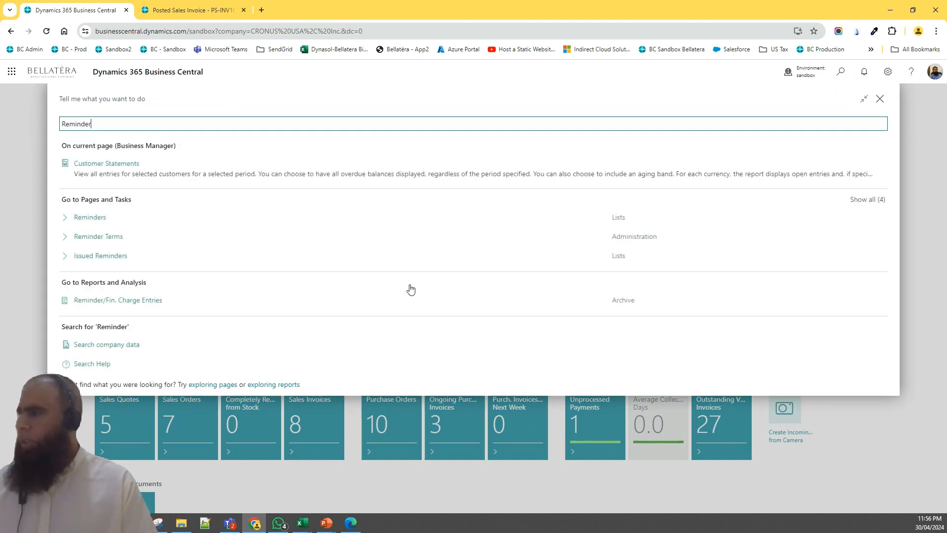
{"action": "left_click", "coordinate": [109, 224]}
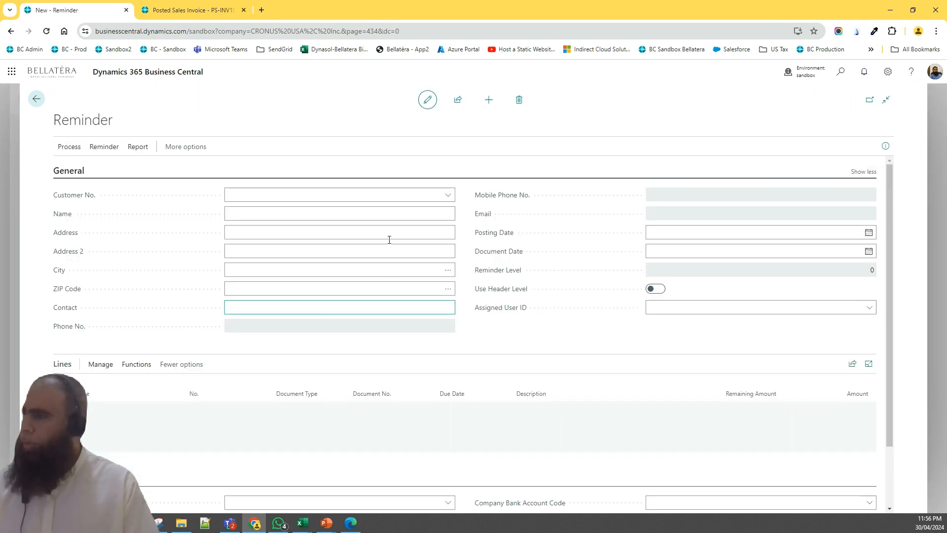
{"action": "left_click", "coordinate": [447, 195]}
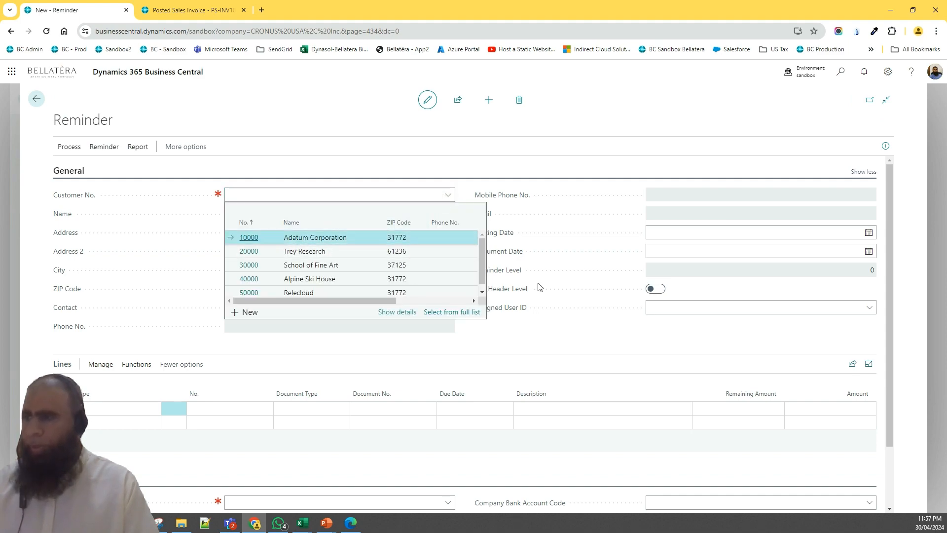
{"action": "key", "text": "Return"}
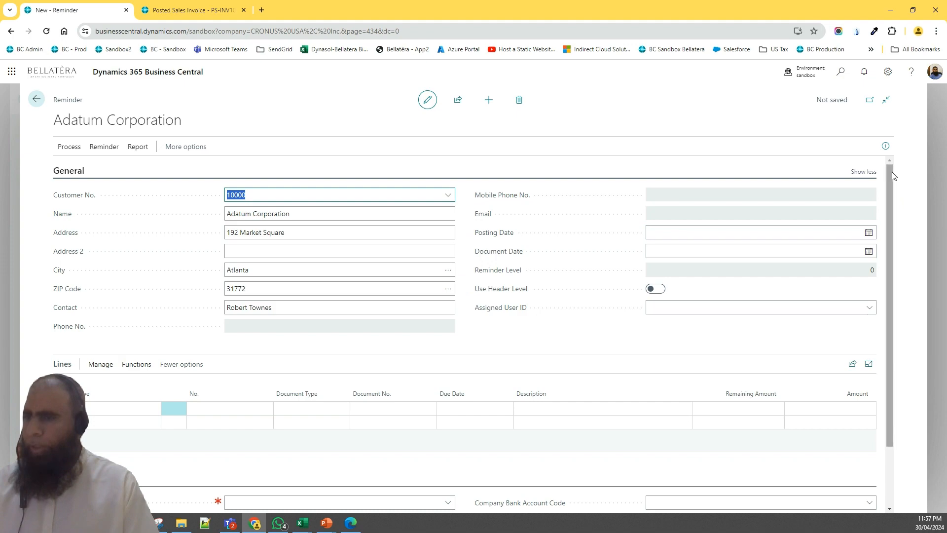
Set the reminder's terms code to DOMESTIC
{"action": "scroll", "coordinate": [889, 170], "scroll_direction": "down", "scroll_amount": 2}
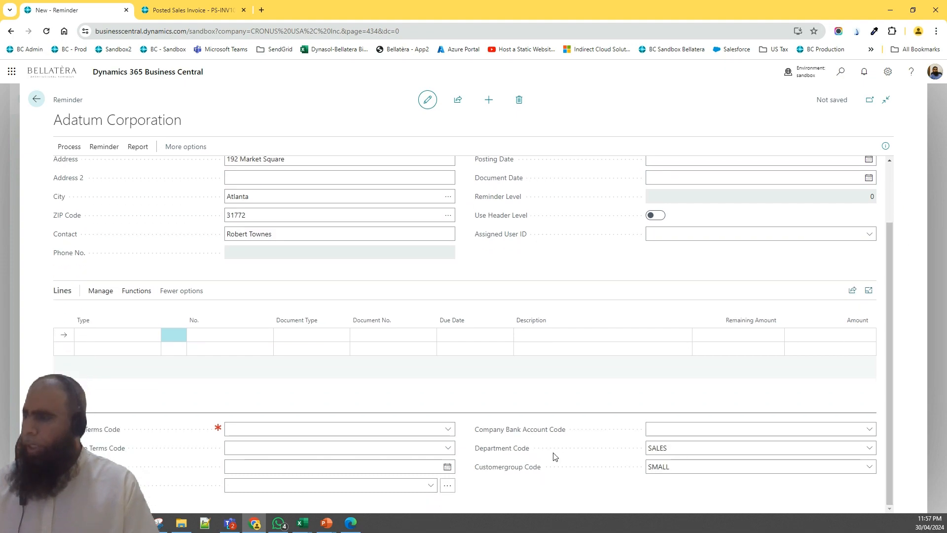
{"action": "left_click", "coordinate": [445, 430]}
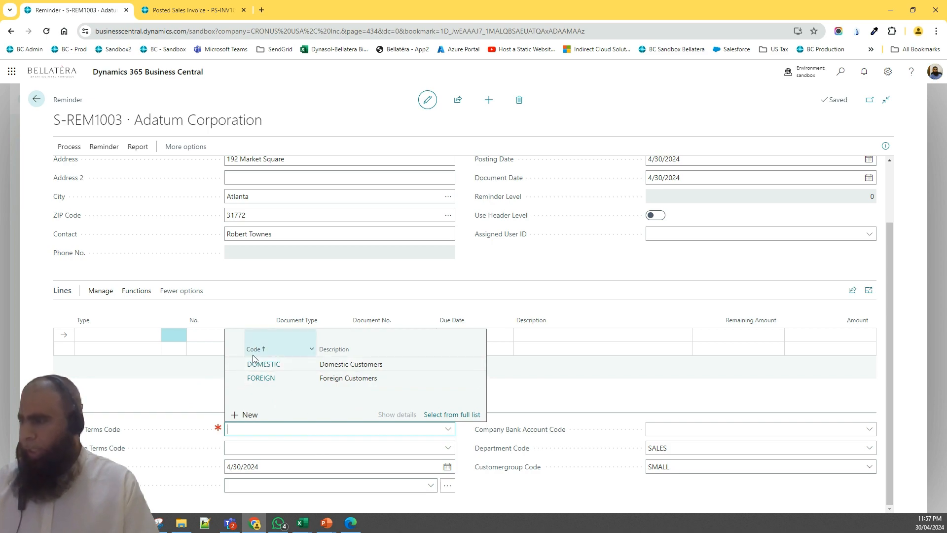
{"action": "left_click", "coordinate": [279, 365]}
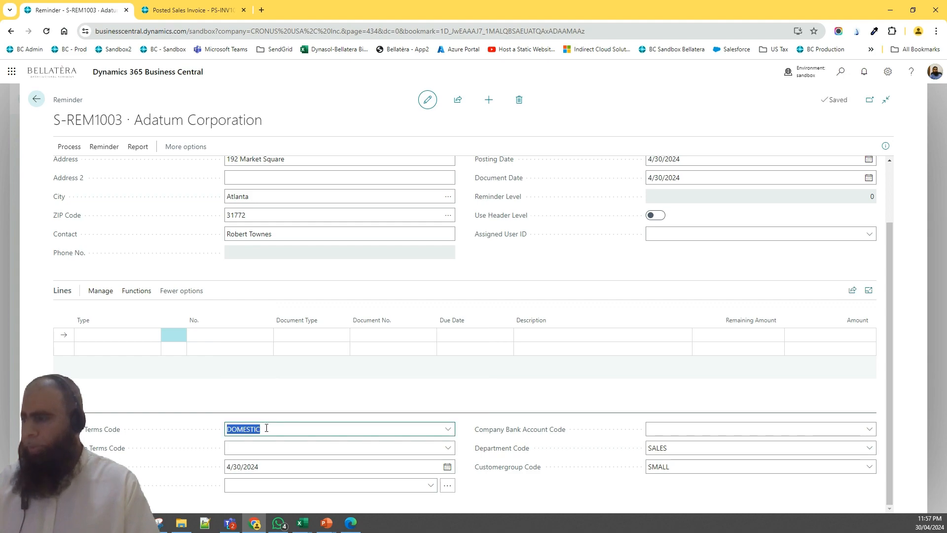
Suggest reminder lines using the last used options and filters
{"action": "left_click", "coordinate": [82, 148]}
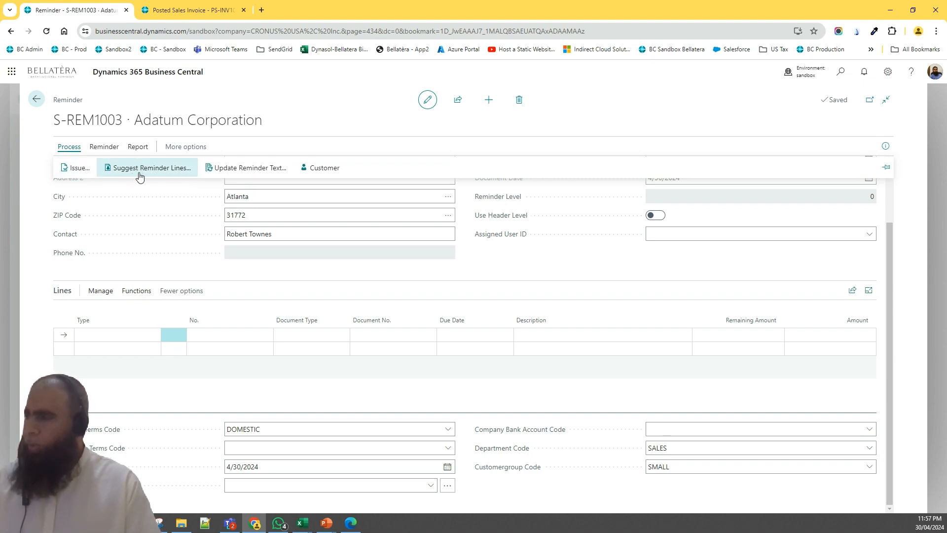
{"action": "left_click", "coordinate": [141, 169]}
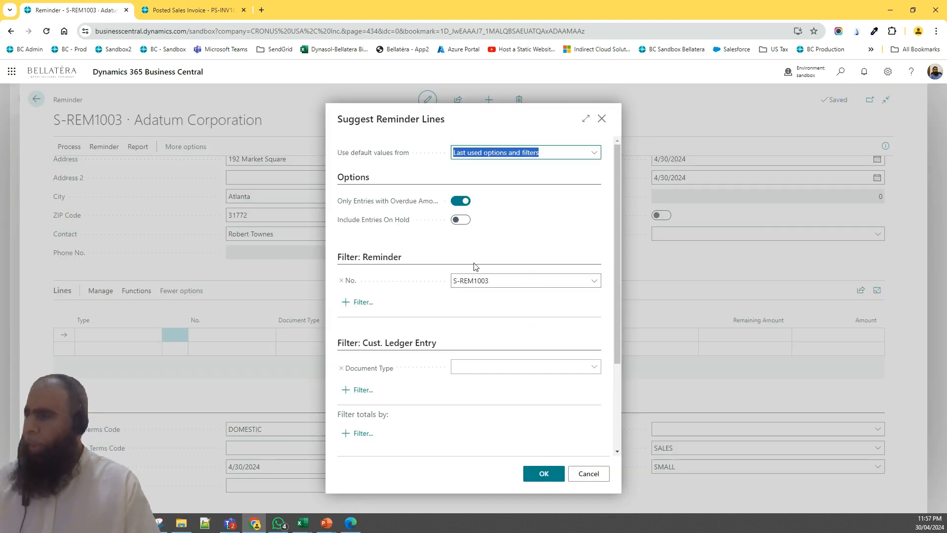
{"action": "left_click_drag", "start_coordinate": [615, 207], "coordinate": [617, 351]}
{"action": "scroll", "coordinate": [611, 294], "scroll_direction": "up", "scroll_amount": 3}
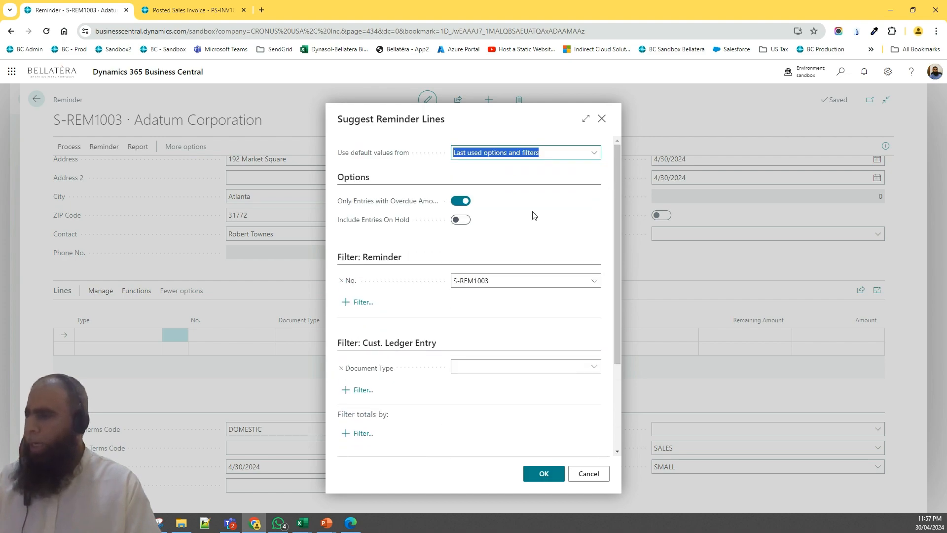
{"action": "mouse_move", "coordinate": [438, 204]}
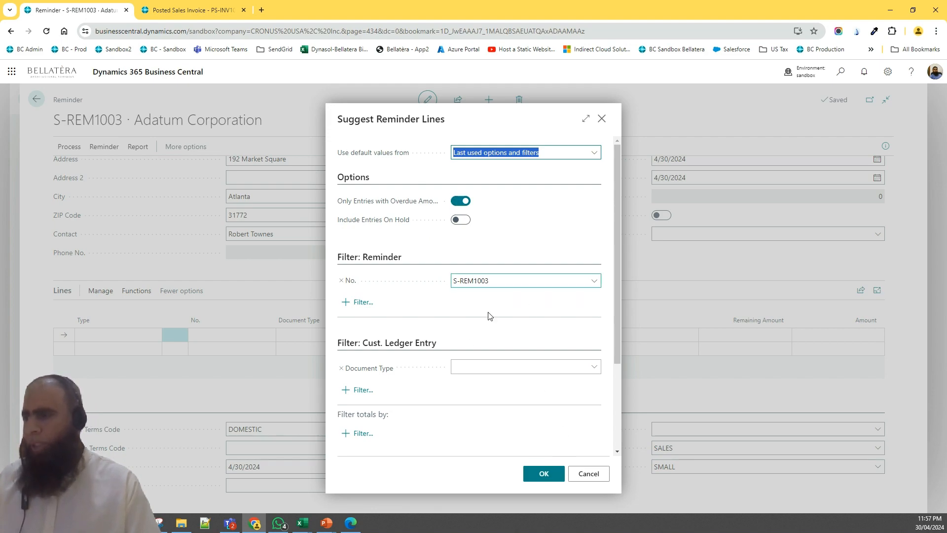
{"action": "left_click", "coordinate": [544, 473]}
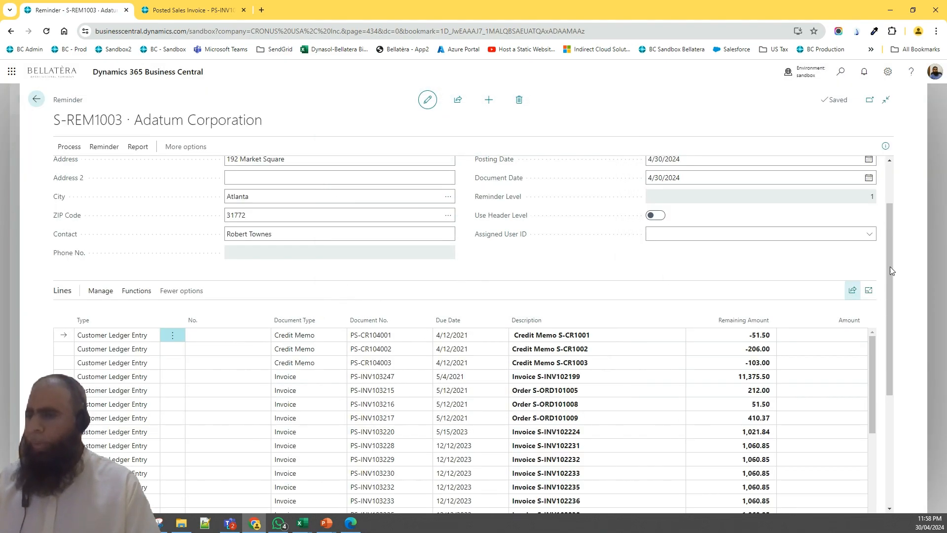
Review the suggested reminder lines, including the additional fee line and the closing text line
{"action": "scroll", "coordinate": [890, 267], "scroll_direction": "down", "scroll_amount": 1}
{"action": "left_click_drag", "start_coordinate": [891, 289], "coordinate": [897, 330]}
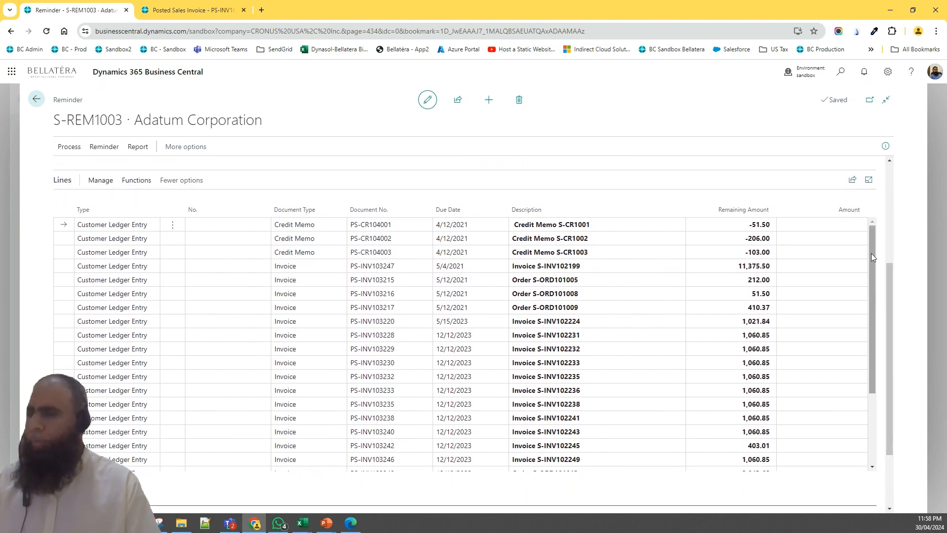
{"action": "left_click_drag", "start_coordinate": [871, 251], "coordinate": [874, 323]}
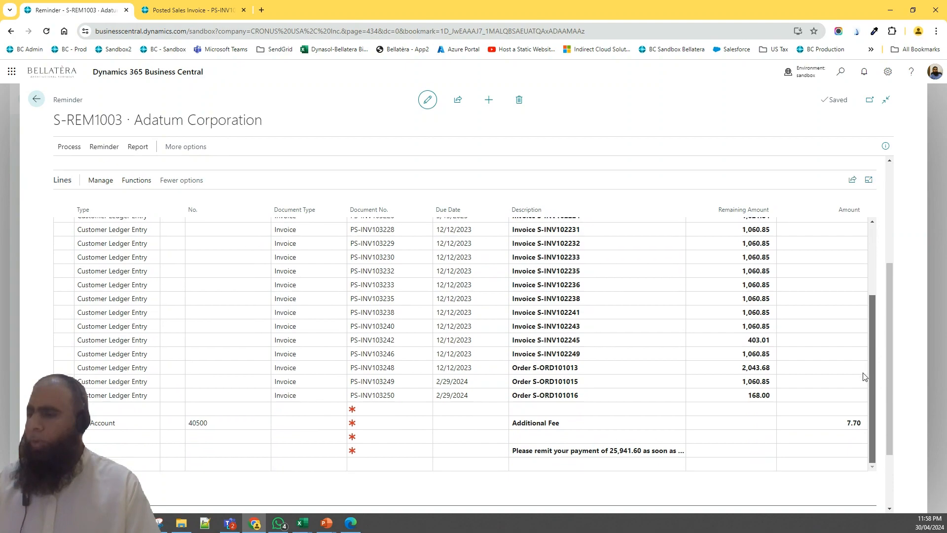
{"action": "left_click_drag", "start_coordinate": [869, 344], "coordinate": [854, 384]}
{"action": "left_click_drag", "start_coordinate": [885, 316], "coordinate": [868, 364]}
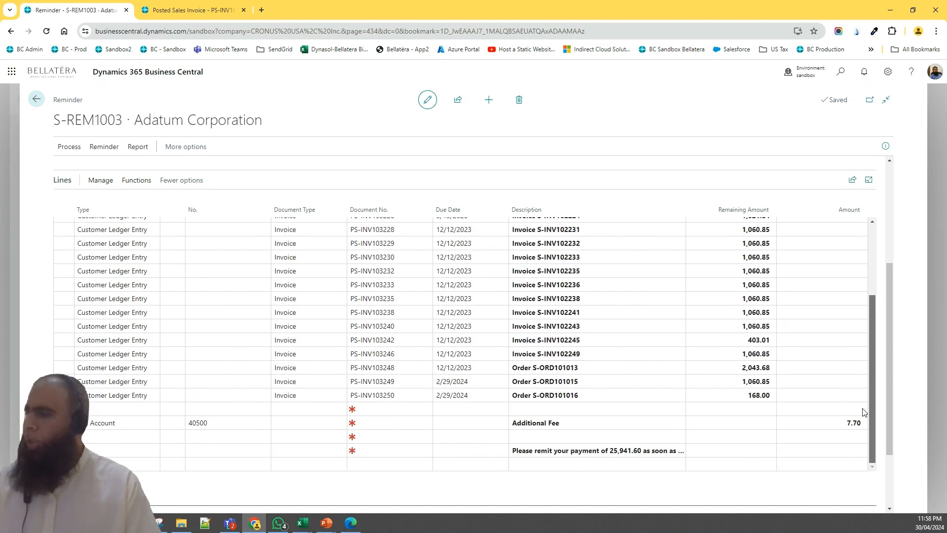
{"action": "left_click_drag", "start_coordinate": [865, 399], "coordinate": [867, 377]}
{"action": "left_click", "coordinate": [834, 424]}
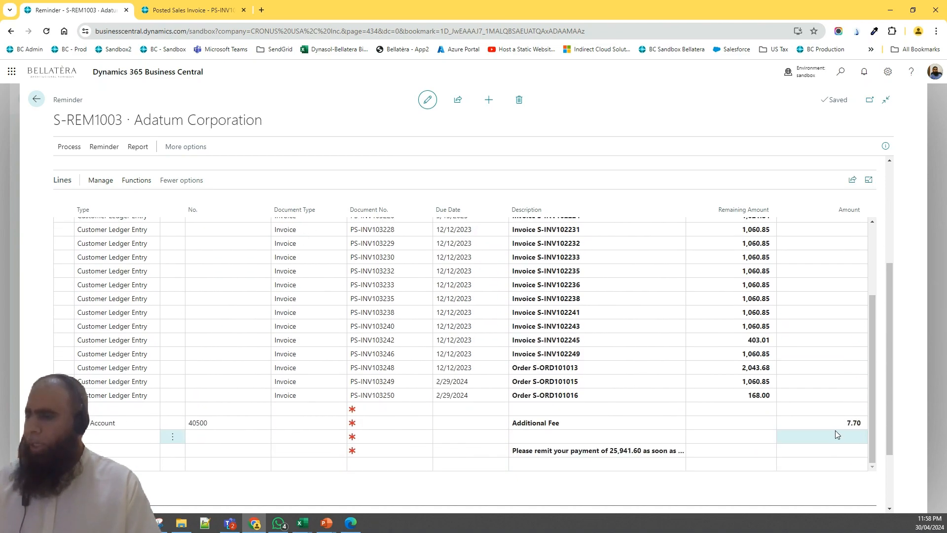
{"action": "left_click", "coordinate": [617, 427]}
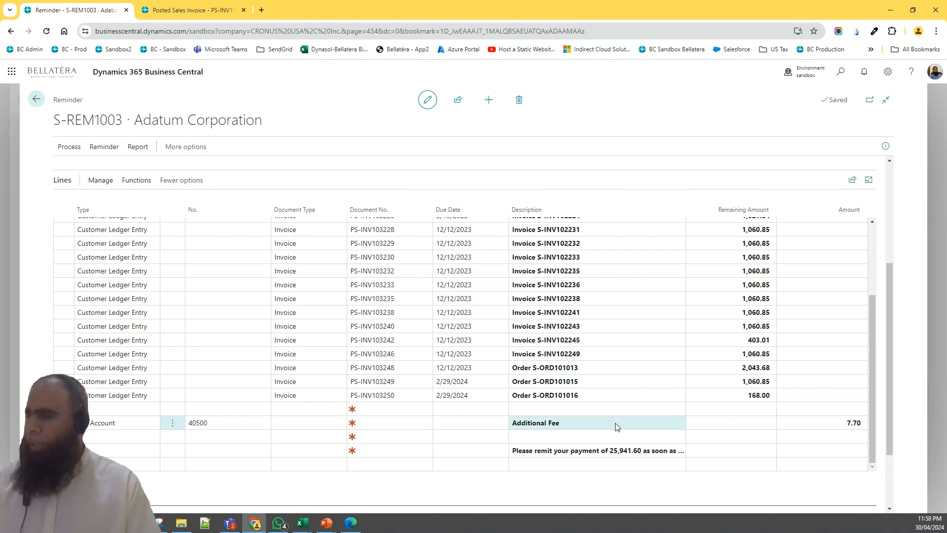
{"action": "left_click", "coordinate": [807, 424]}
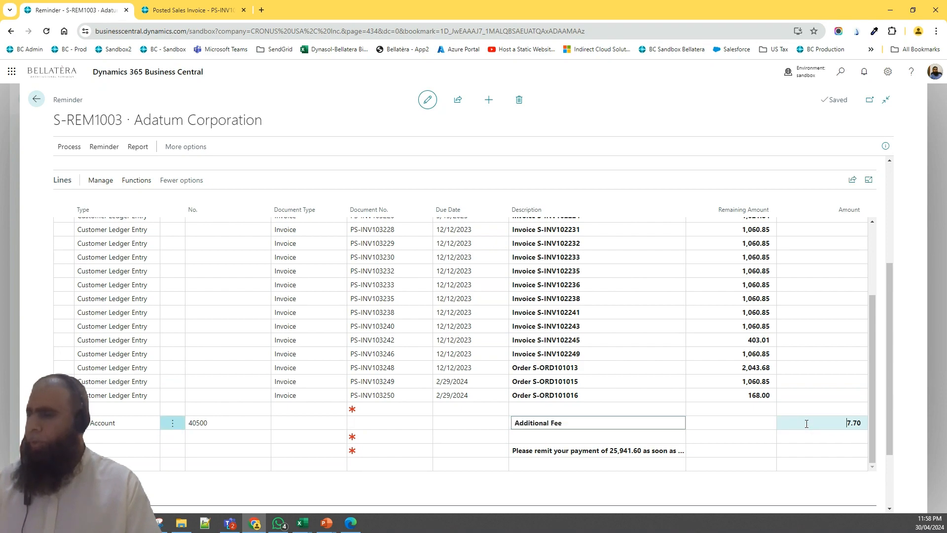
{"action": "left_click", "coordinate": [214, 421]}
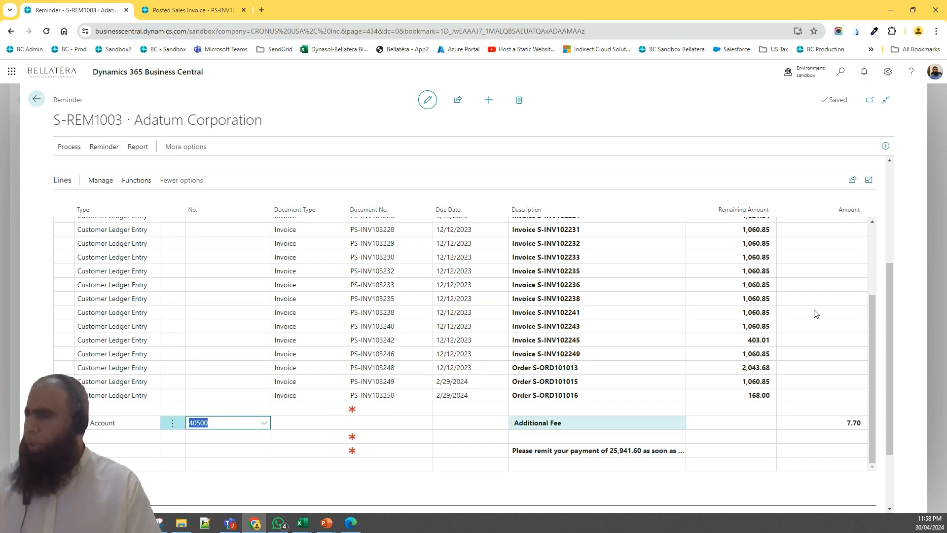
{"action": "scroll", "coordinate": [875, 243], "scroll_direction": "up", "scroll_amount": 1}
{"action": "left_click_drag", "start_coordinate": [873, 241], "coordinate": [868, 204]}
{"action": "left_click", "coordinate": [106, 227]}
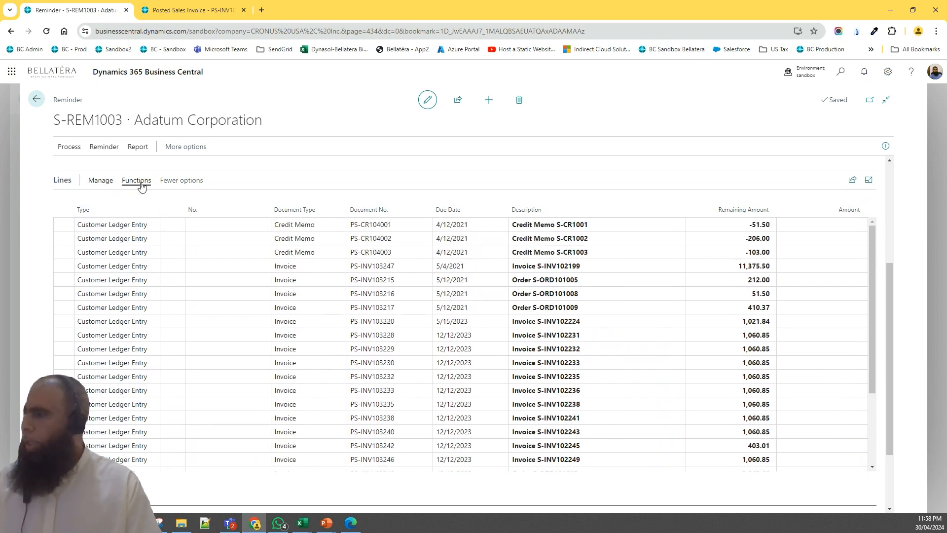
Preview the test report for the current reminder
{"action": "left_click", "coordinate": [103, 149]}
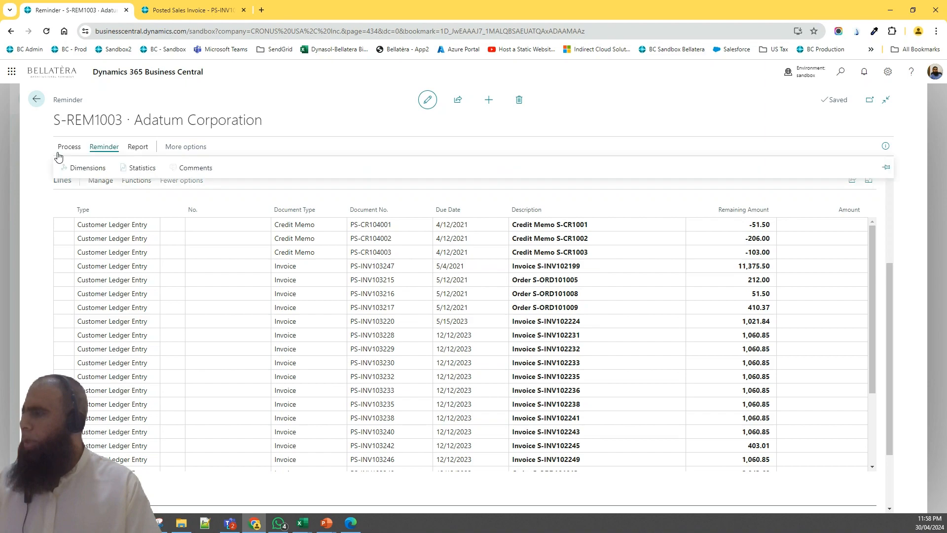
{"action": "left_click", "coordinate": [68, 148]}
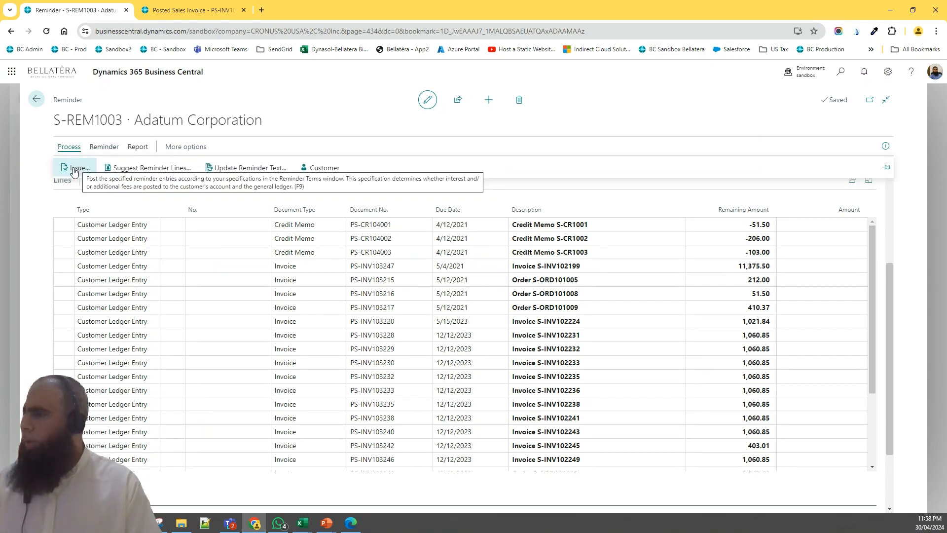
{"action": "left_click", "coordinate": [110, 149]}
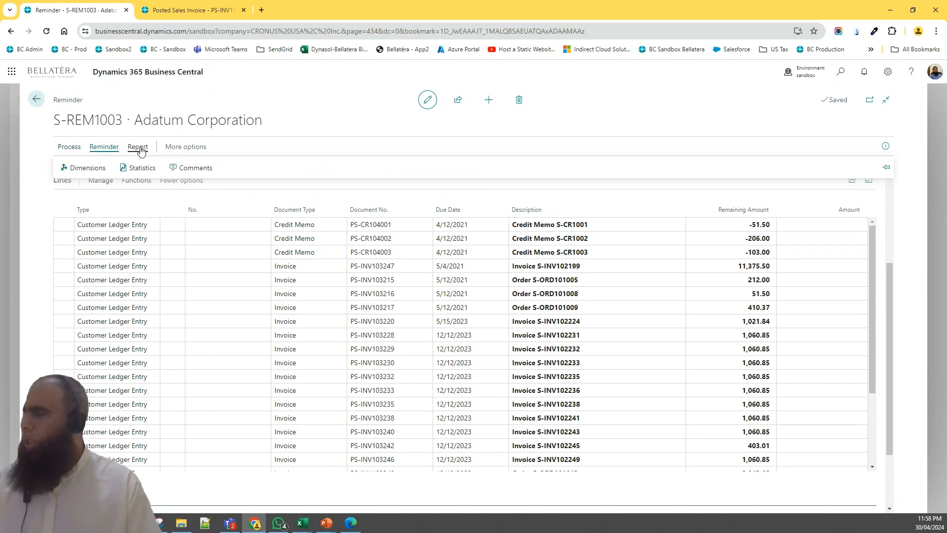
{"action": "left_click", "coordinate": [140, 150]}
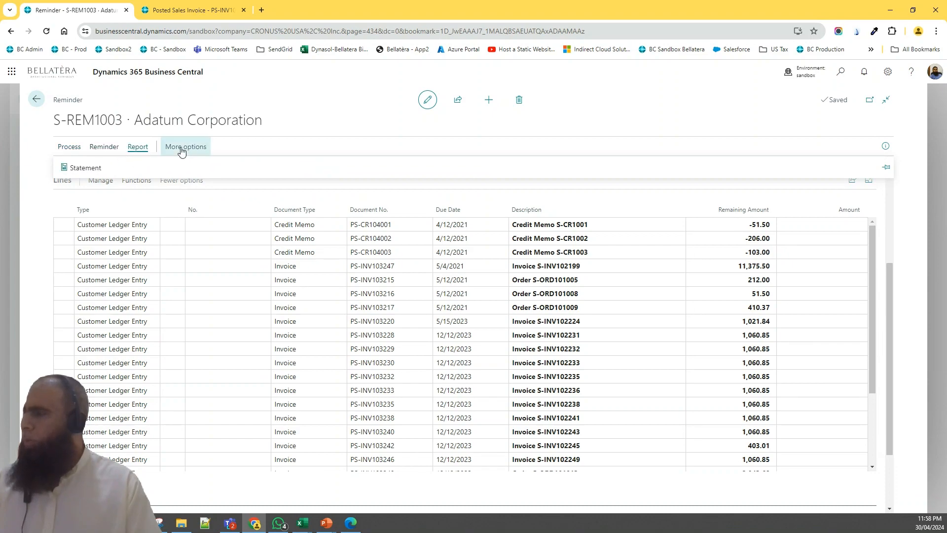
{"action": "left_click", "coordinate": [182, 149]}
{"action": "left_click", "coordinate": [183, 148]}
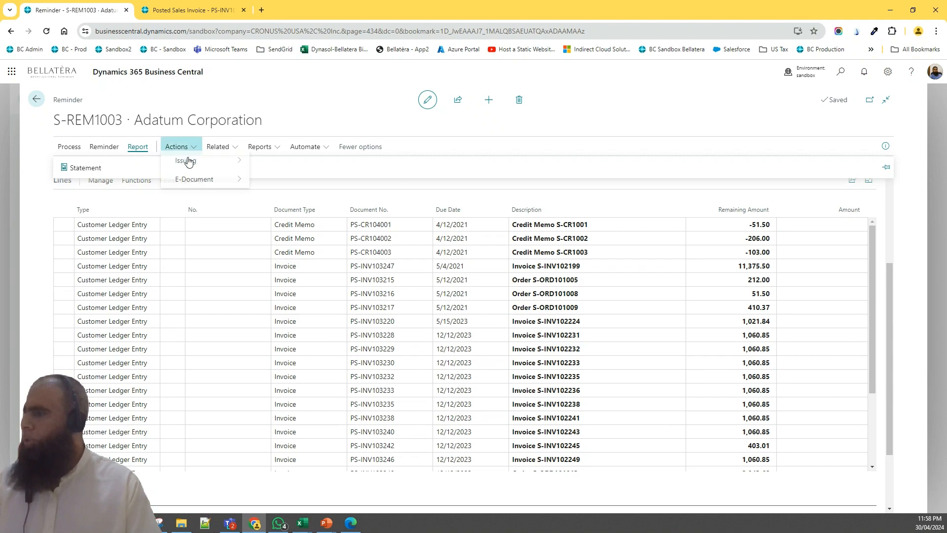
{"action": "mouse_move", "coordinate": [188, 163]}
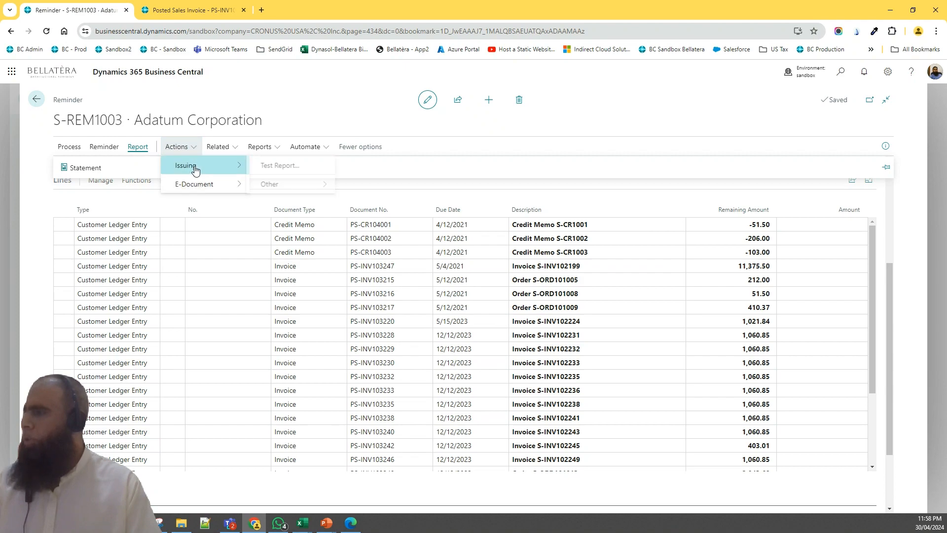
{"action": "left_click", "coordinate": [290, 169]}
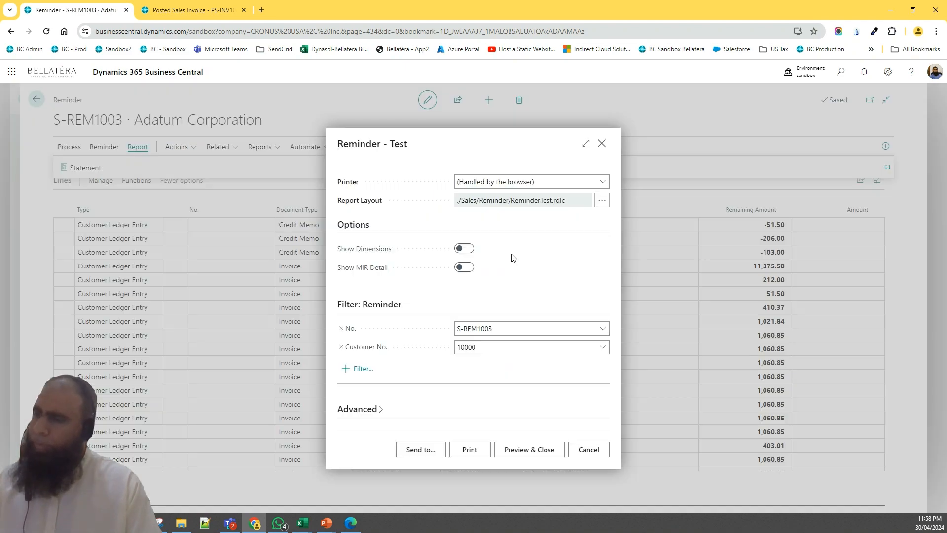
{"action": "left_click", "coordinate": [524, 454]}
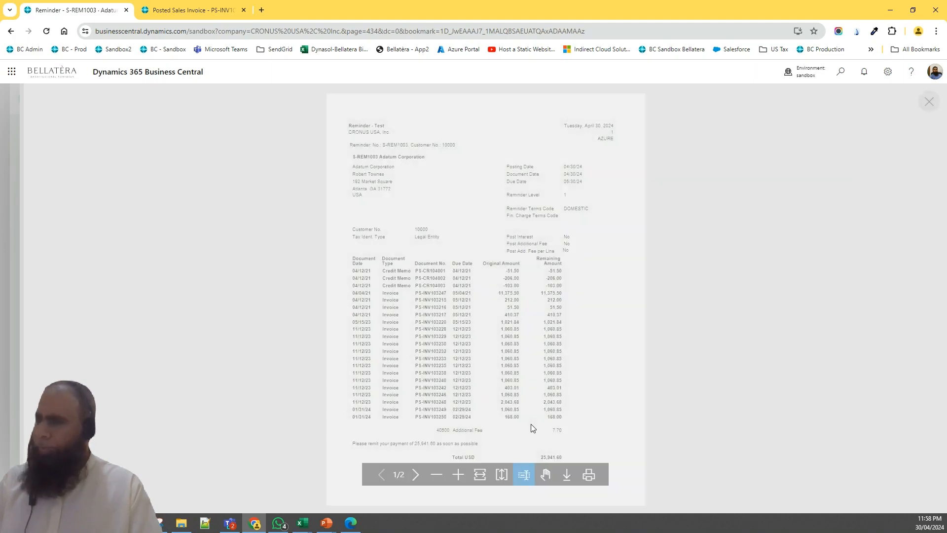
Zoom into the test report and examine its header, reminder lines, additional fee and closing text, then close the preview
{"action": "left_click", "coordinate": [460, 476]}
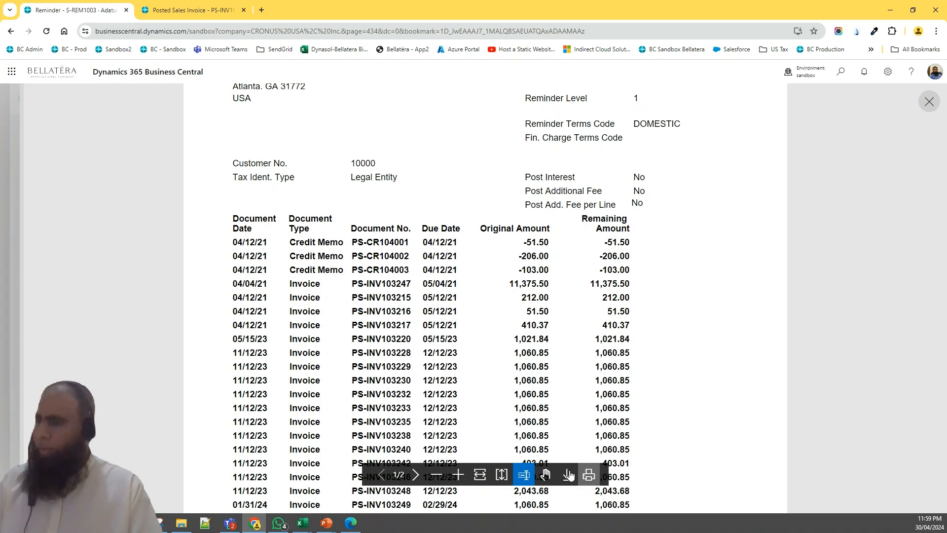
{"action": "left_click", "coordinate": [545, 474]}
{"action": "left_click_drag", "start_coordinate": [632, 370], "coordinate": [677, 69]}
{"action": "left_click_drag", "start_coordinate": [661, 300], "coordinate": [673, 434]}
{"action": "mouse_move", "coordinate": [628, 173]}
{"action": "left_mouse_down"}
{"action": "mouse_move", "coordinate": [639, 254]}
{"action": "mouse_move", "coordinate": [612, 239]}
{"action": "mouse_move", "coordinate": [612, 260]}
{"action": "left_mouse_up"}
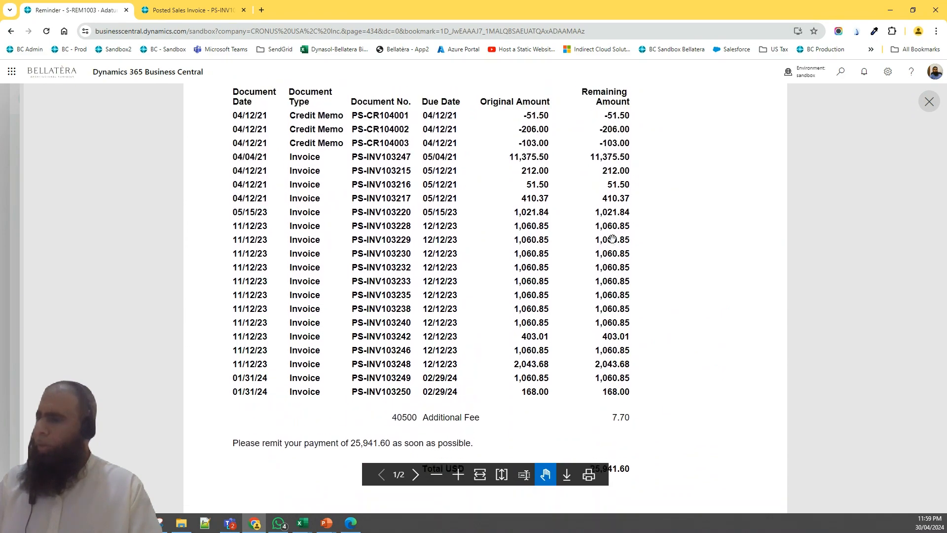
{"action": "mouse_move", "coordinate": [612, 215]}
{"action": "left_mouse_down"}
{"action": "mouse_move", "coordinate": [610, 287]}
{"action": "mouse_move", "coordinate": [610, 216]}
{"action": "mouse_move", "coordinate": [603, 251]}
{"action": "left_mouse_up"}
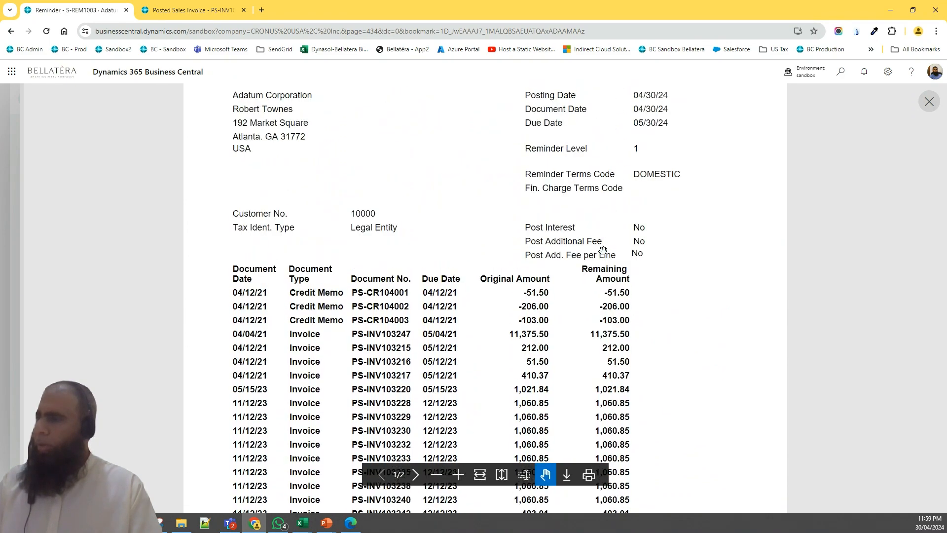
{"action": "left_click_drag", "start_coordinate": [612, 157], "coordinate": [606, 298]}
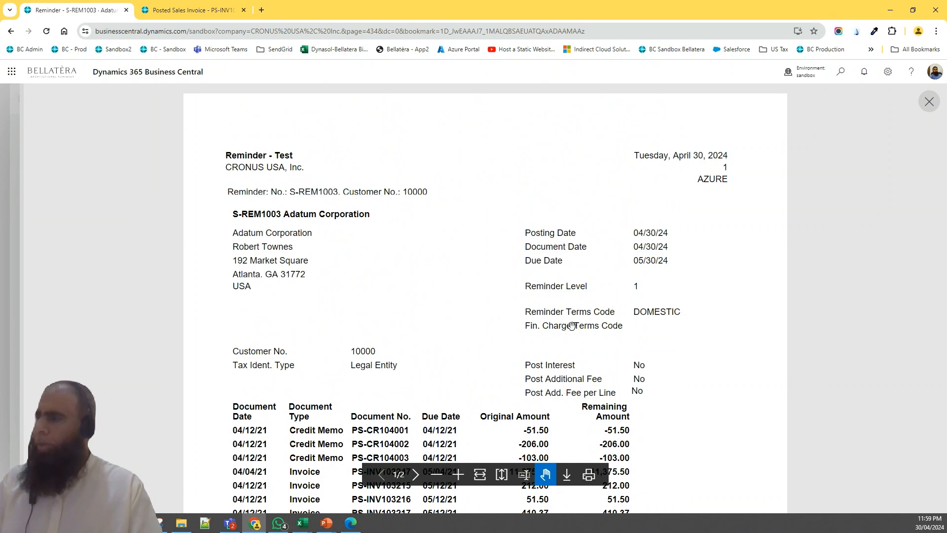
{"action": "scroll", "coordinate": [571, 268], "scroll_direction": "down", "scroll_amount": 4}
{"action": "scroll", "coordinate": [555, 240], "scroll_direction": "down", "scroll_amount": 5}
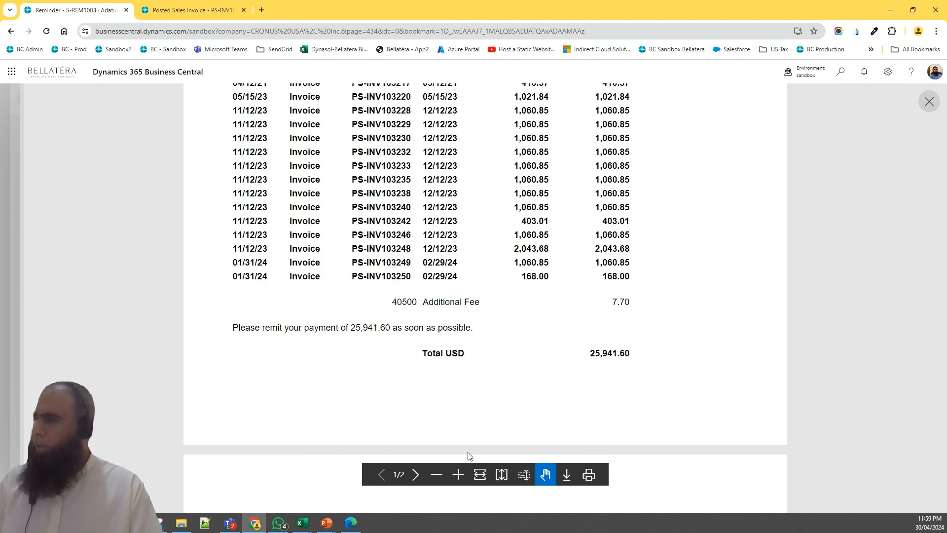
{"action": "left_click", "coordinate": [930, 102]}
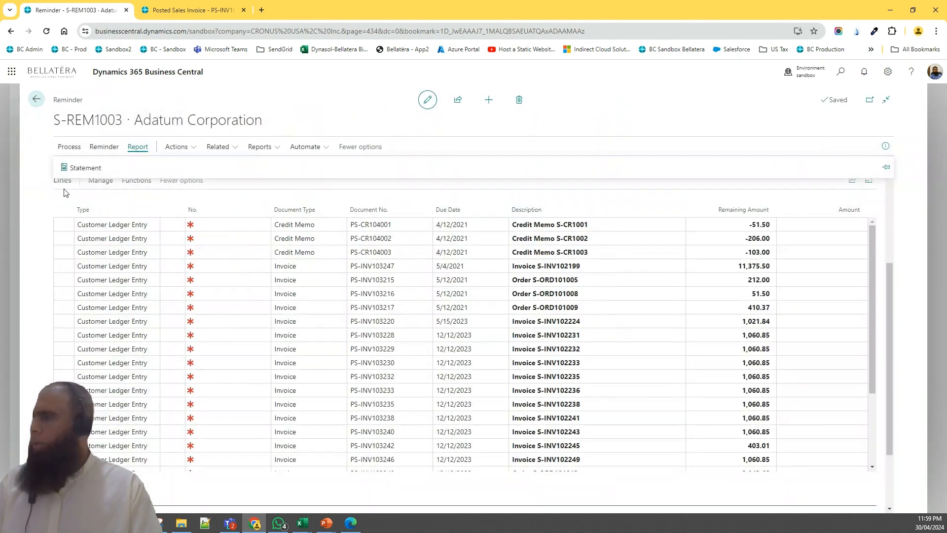
Issue the reminder with the print option set to Email
{"action": "left_click", "coordinate": [69, 148]}
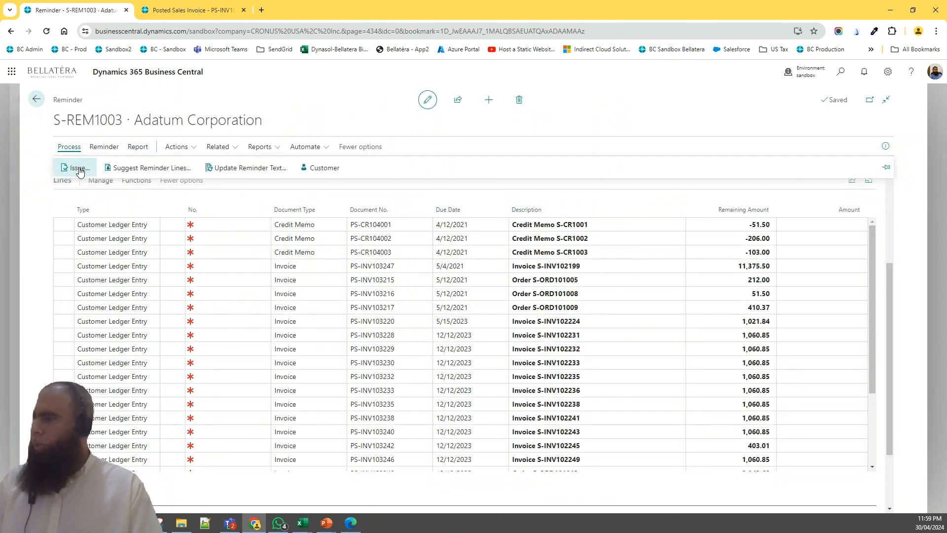
{"action": "left_click", "coordinate": [80, 173]}
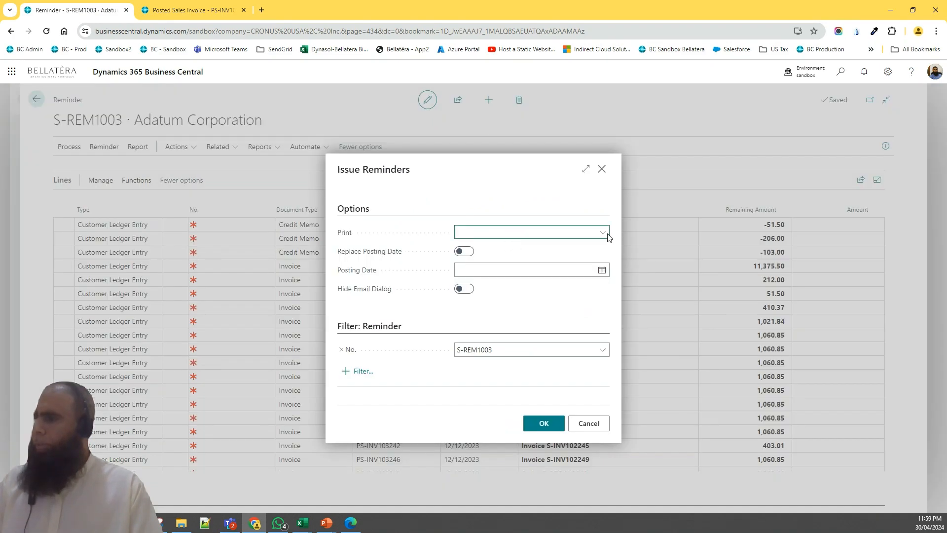
{"action": "left_click", "coordinate": [609, 237]}
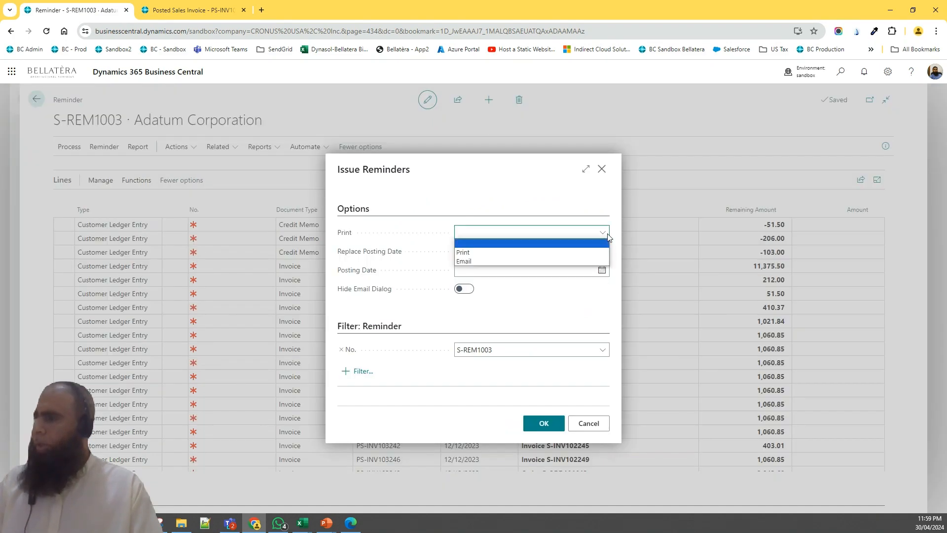
{"action": "left_click", "coordinate": [512, 252]}
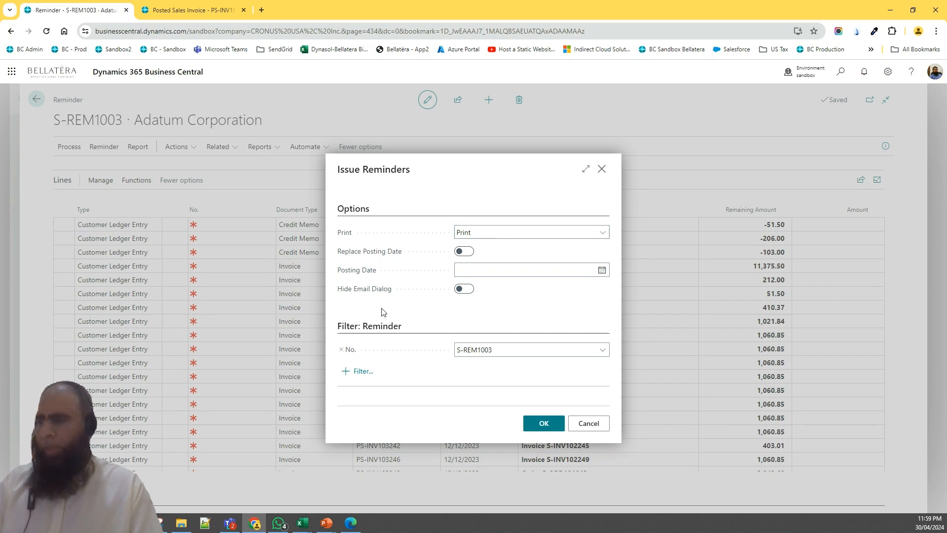
{"action": "left_click", "coordinate": [496, 234]}
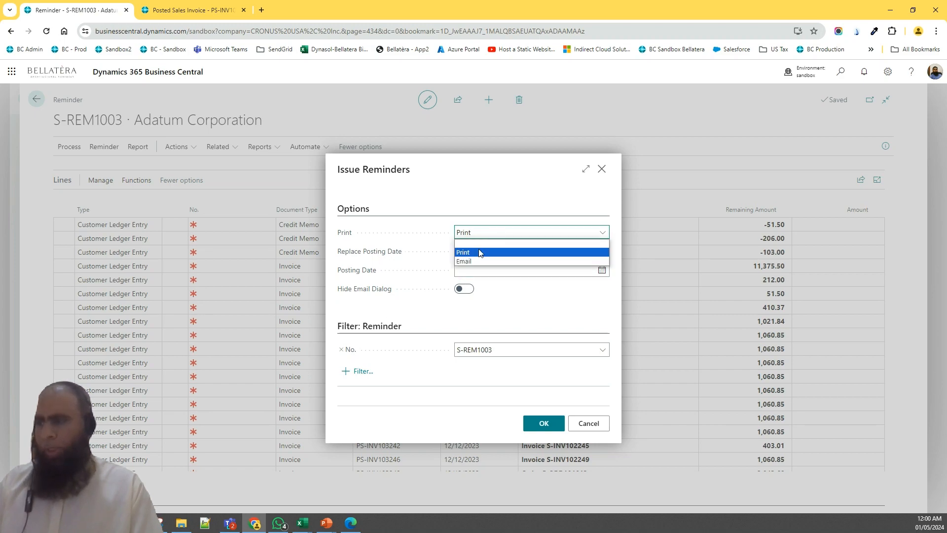
{"action": "left_click", "coordinate": [466, 262]}
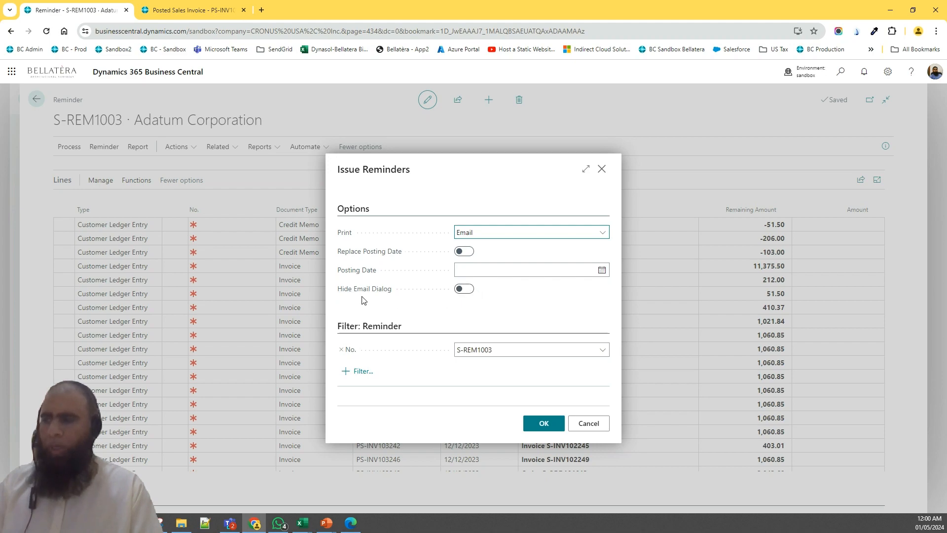
{"action": "left_click", "coordinate": [546, 426]}
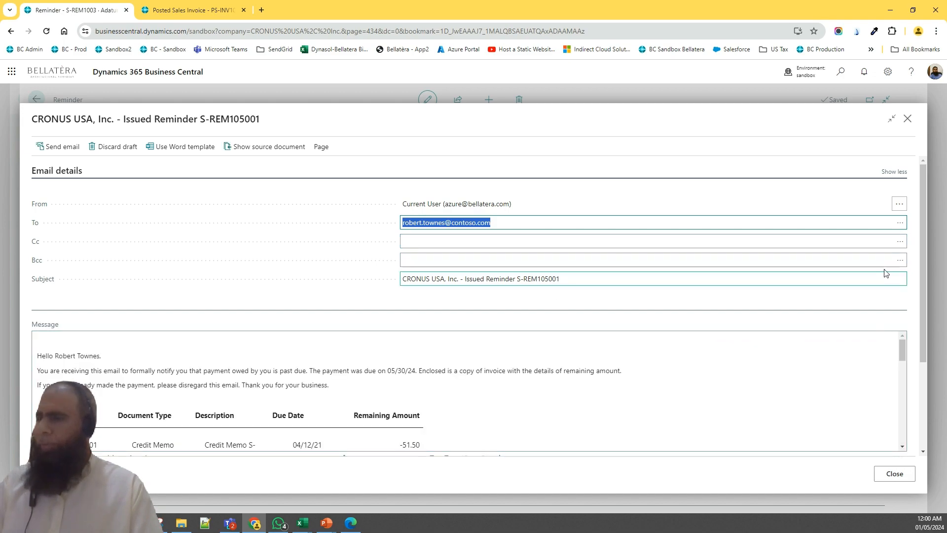
Close the reminder e-mail without sending it and discard the draft
{"action": "left_click_drag", "start_coordinate": [922, 187], "coordinate": [924, 272]}
{"action": "left_click_drag", "start_coordinate": [905, 235], "coordinate": [834, 218]}
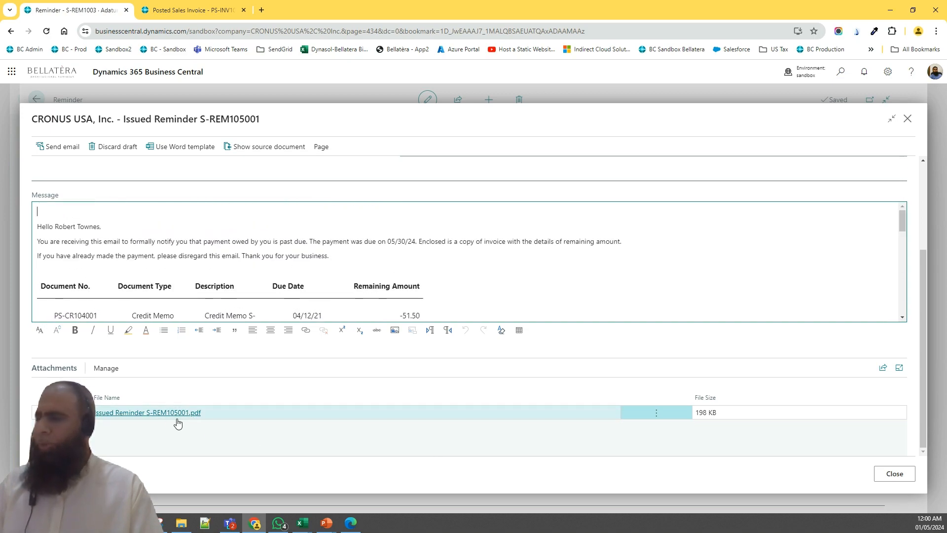
{"action": "left_click", "coordinate": [894, 473]}
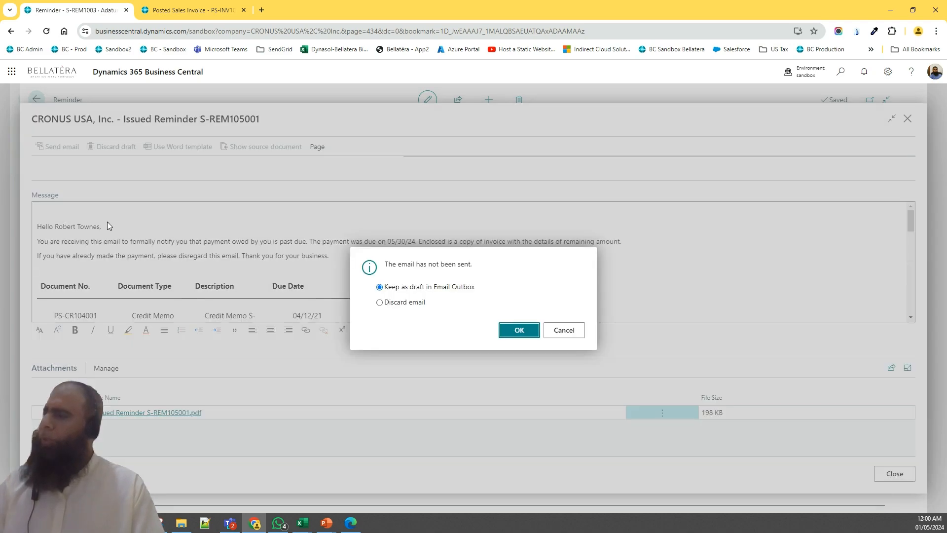
{"action": "left_click", "coordinate": [419, 302]}
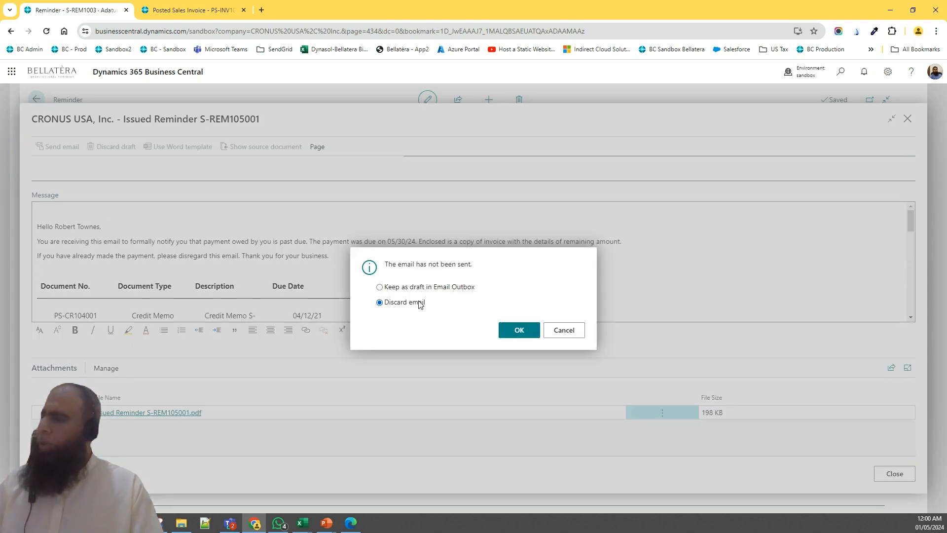
{"action": "key", "text": "Return"}
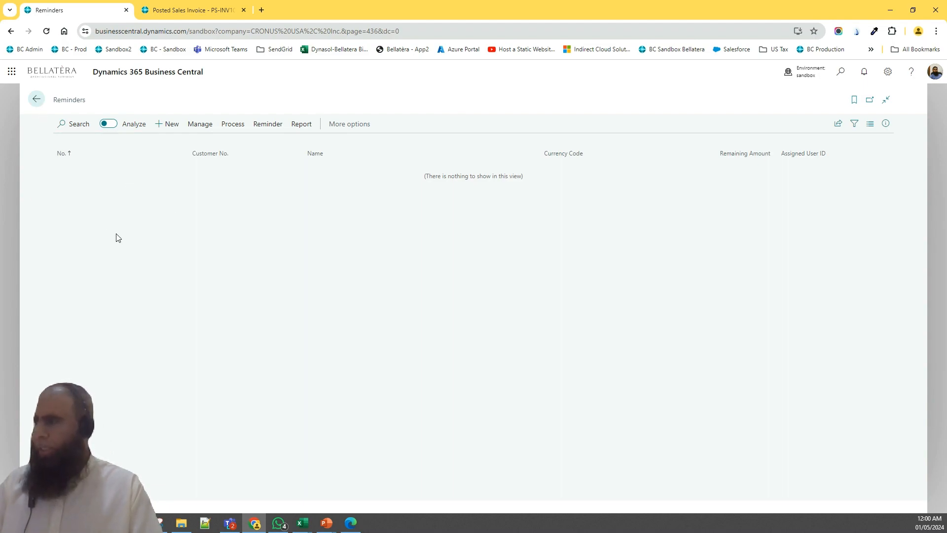
Open the issued reminder for Adatum Corporation from the Issued Reminders list
{"action": "left_click", "coordinate": [35, 103]}
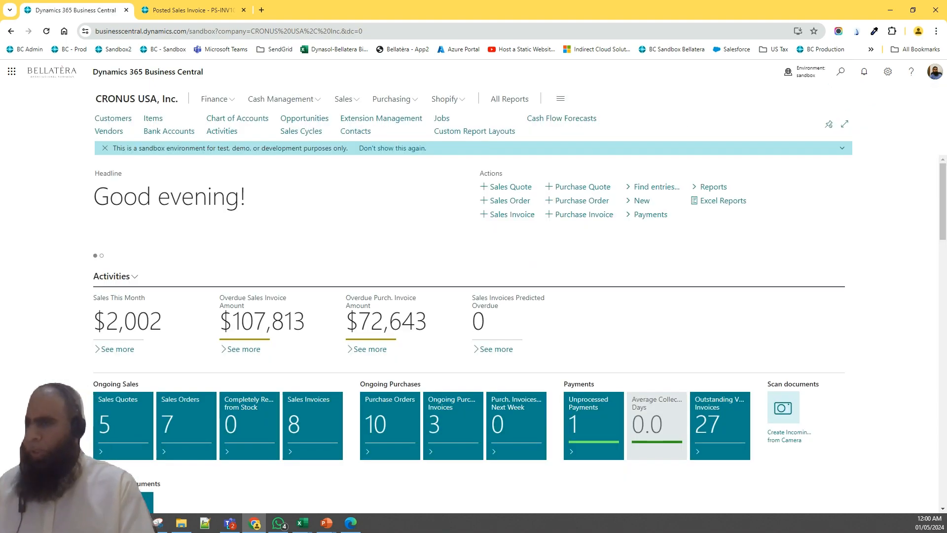
{"action": "left_click", "coordinate": [841, 72]}
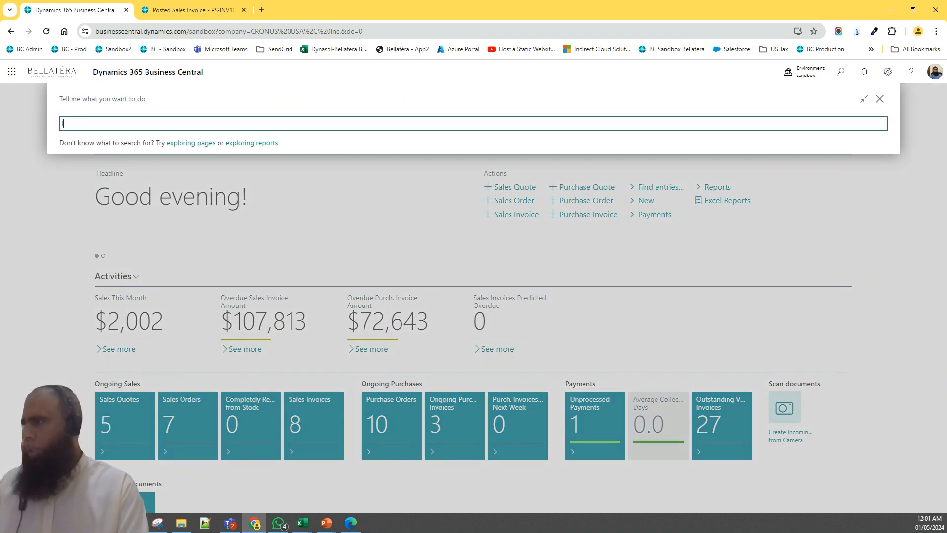
{"action": "type", "text": "Issue re"}
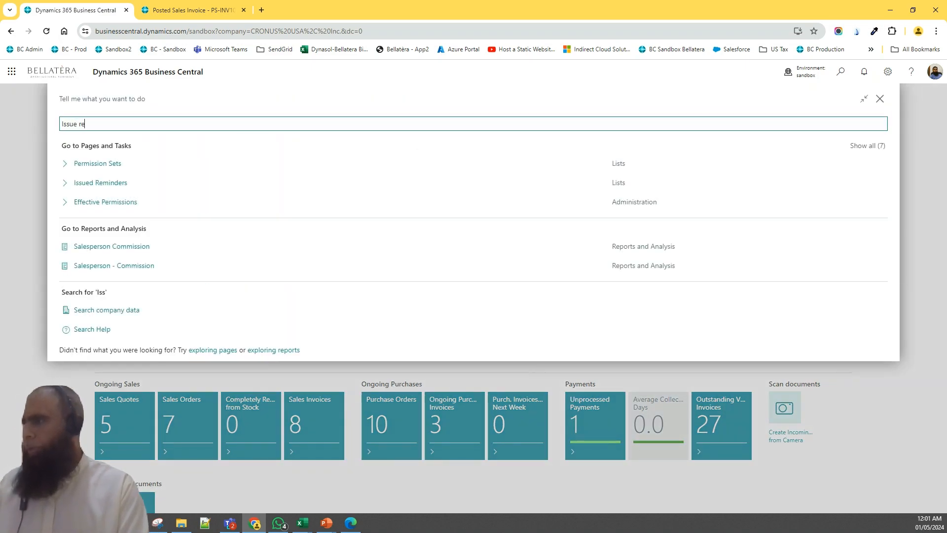
{"action": "type", "text": "minder"}
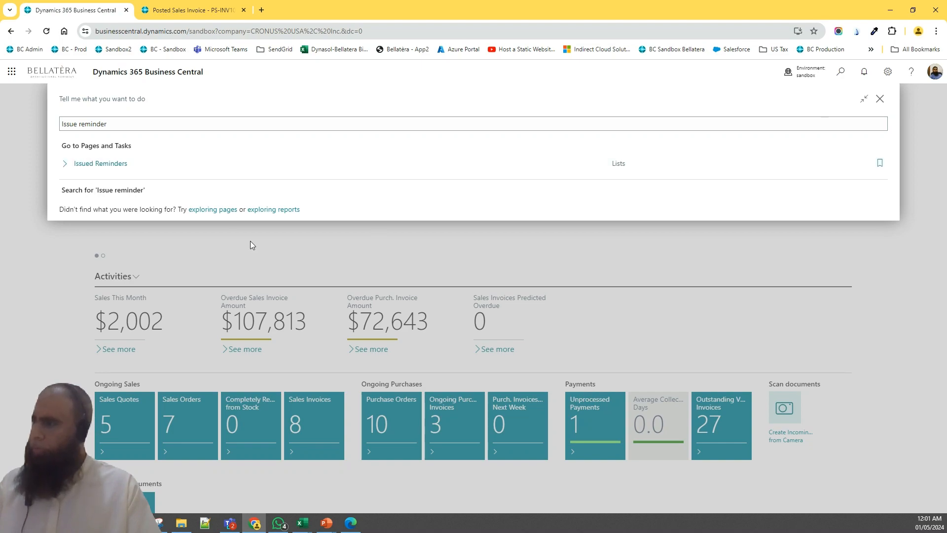
{"action": "key", "text": "Return"}
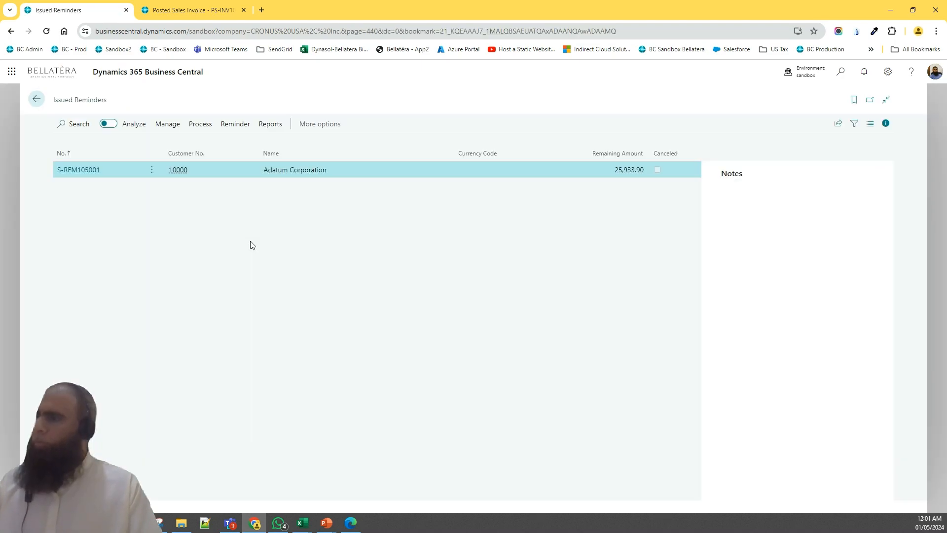
{"action": "left_click", "coordinate": [83, 172]}
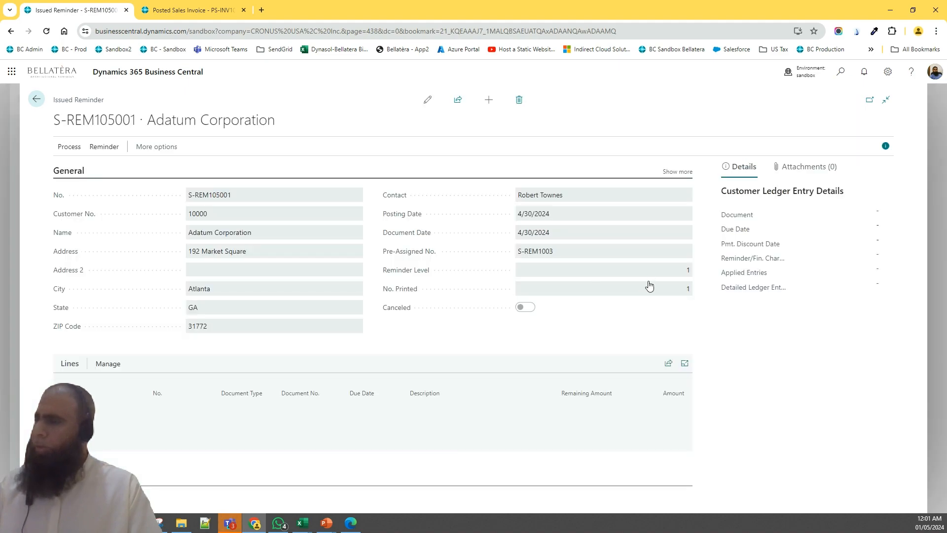
{"action": "left_click_drag", "start_coordinate": [697, 187], "coordinate": [697, 166]}
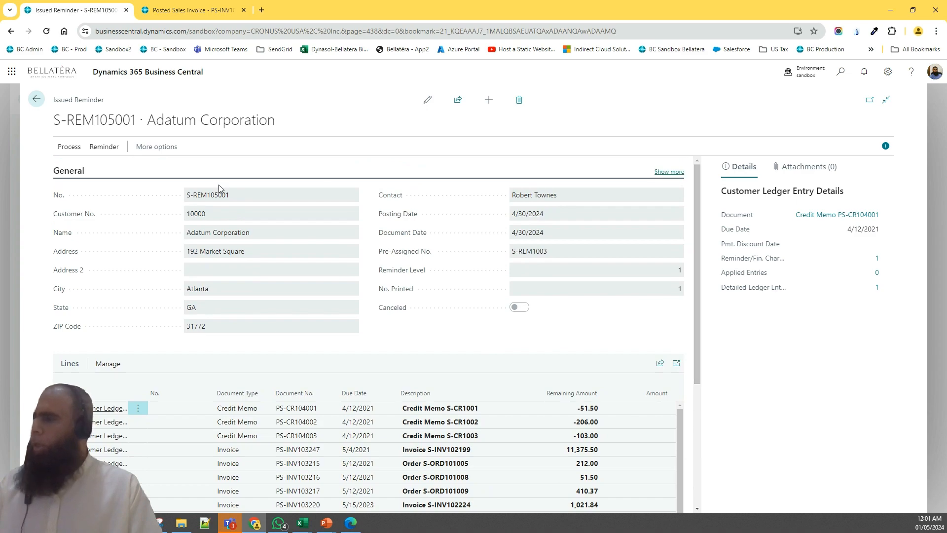
Examine the issued reminder's general details, then return to the Issued Reminders list
{"action": "left_click_drag", "start_coordinate": [247, 235], "coordinate": [188, 240]}
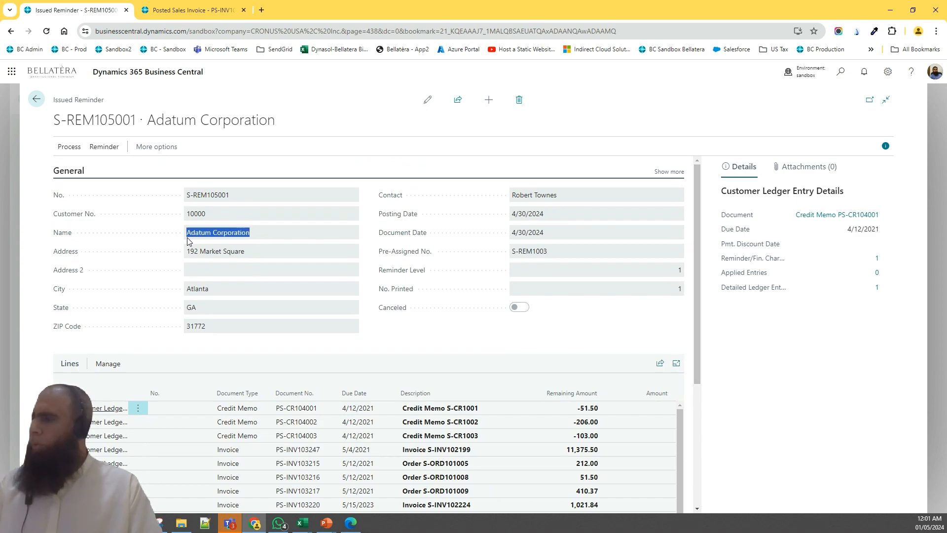
{"action": "left_click", "coordinate": [227, 238]}
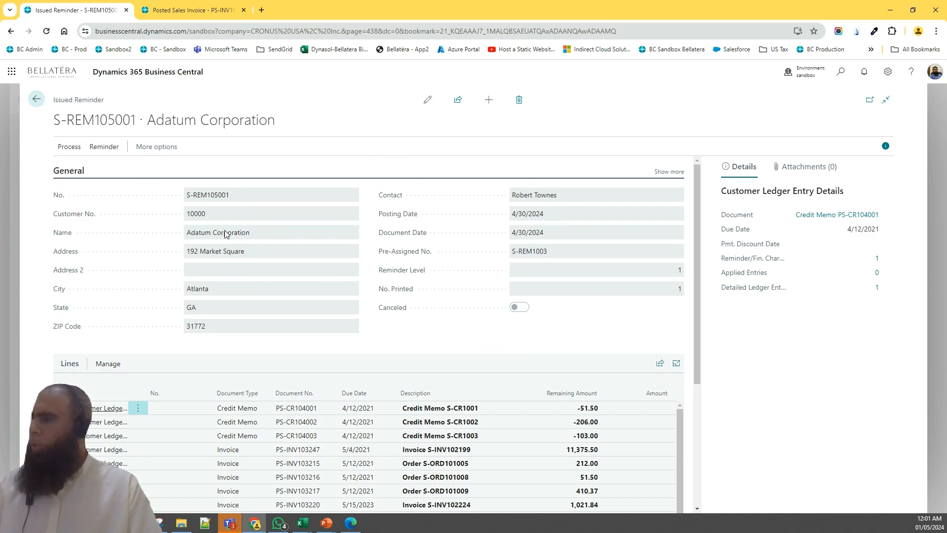
{"action": "left_click", "coordinate": [36, 99]}
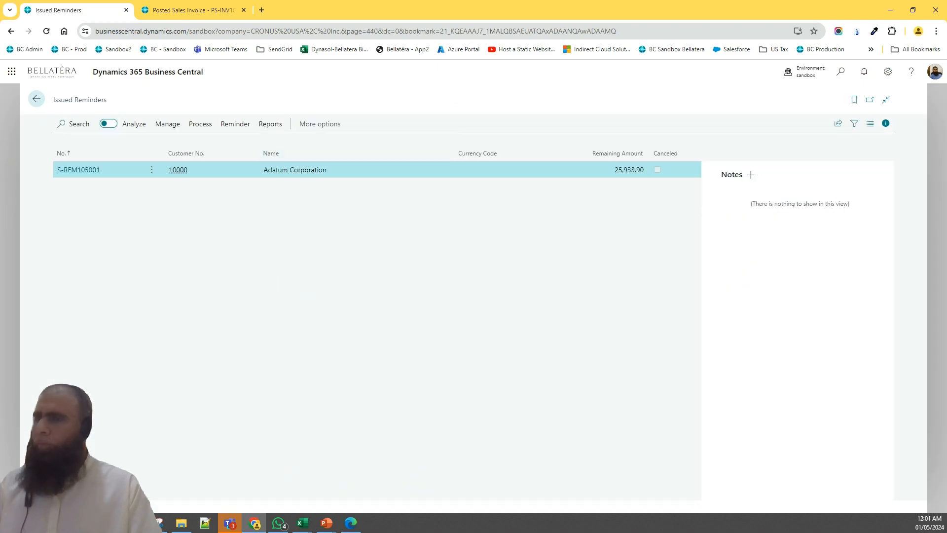
Search for and open the Customers list, then select Adatum Corporation's balance entry
{"action": "left_click", "coordinate": [840, 72]}
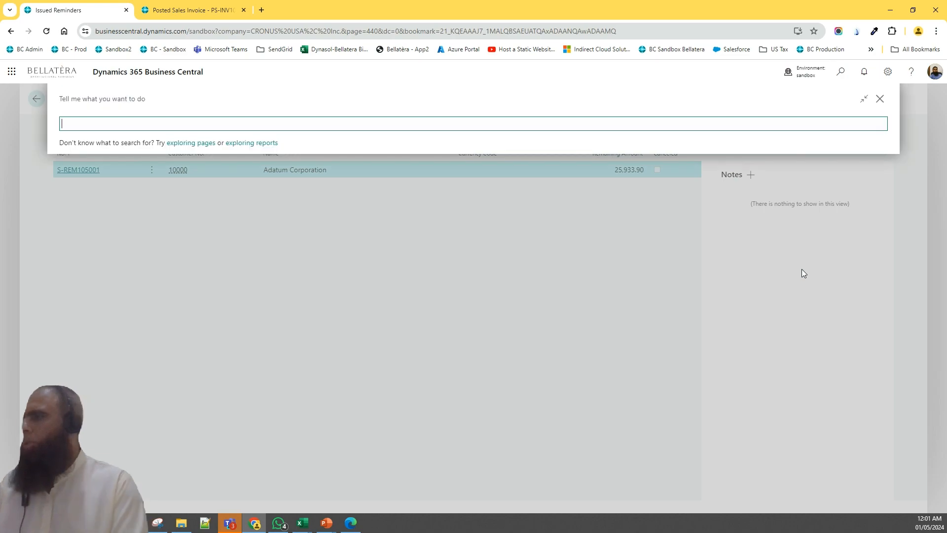
{"action": "type", "text": "customer"}
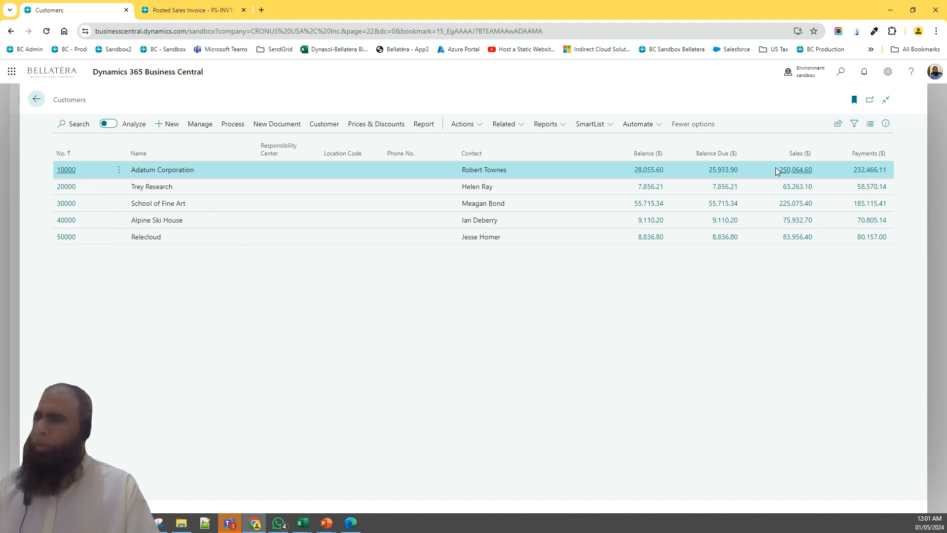
{"action": "left_click", "coordinate": [636, 169]}
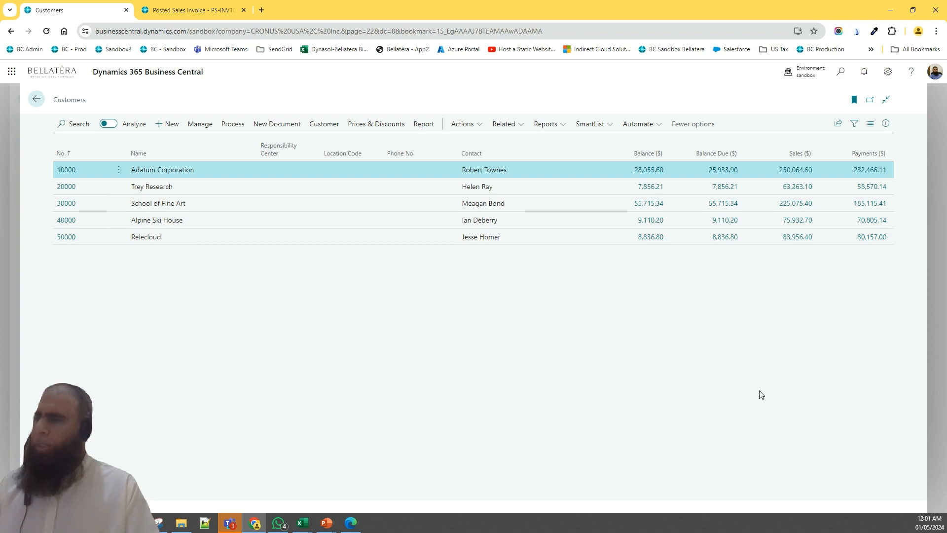